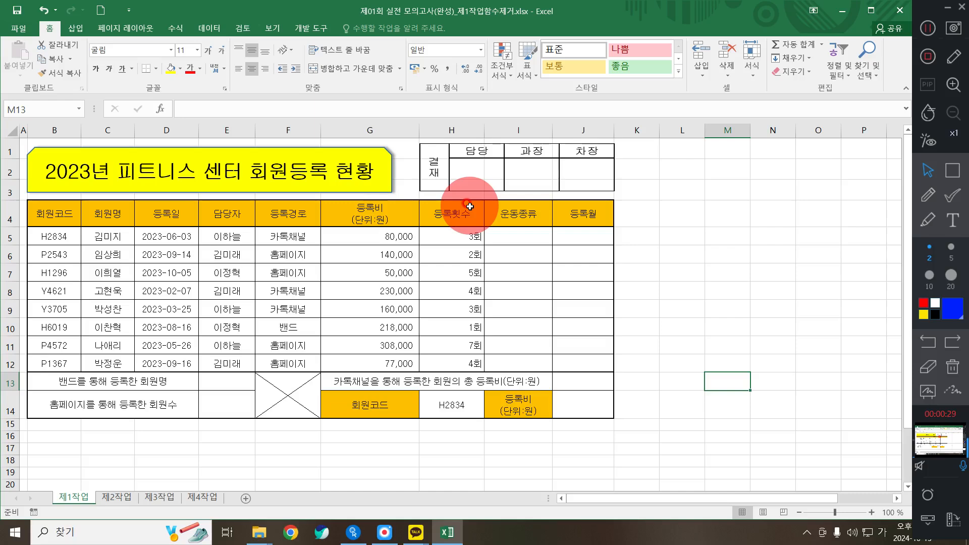
- Start a formula in cell J5 that extracts the month from the registration date in D5 with the MONTH function
left_click(587, 232)
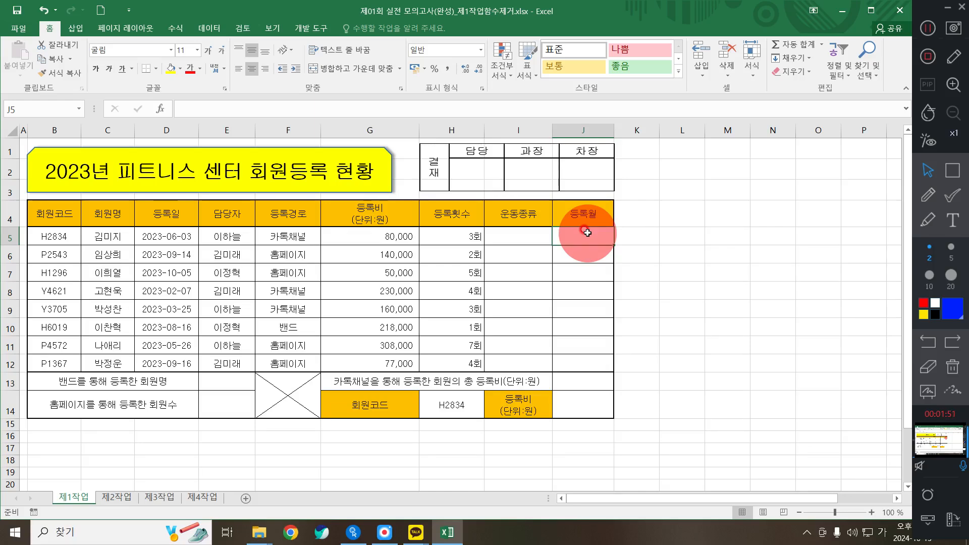
type("=ㅡㅐ")
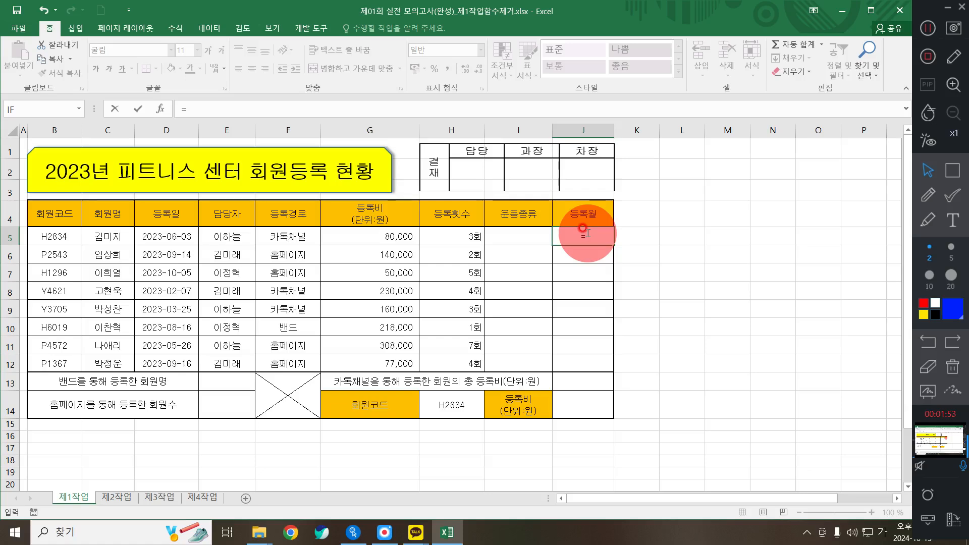
key("BackSpace")
key("BackSpace")
key("Hangul")
type("MO")
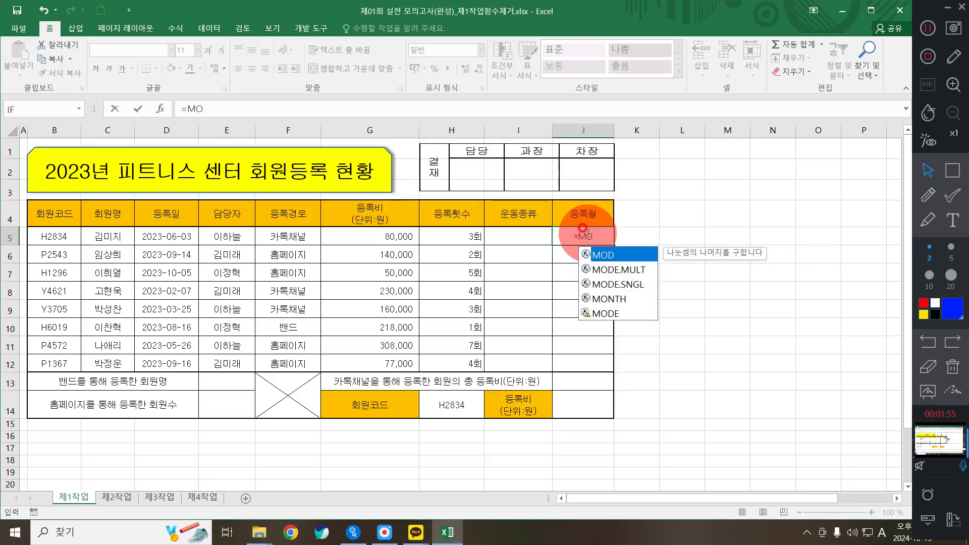
key("Down")
key("Down")
key("Down")
key("Tab")
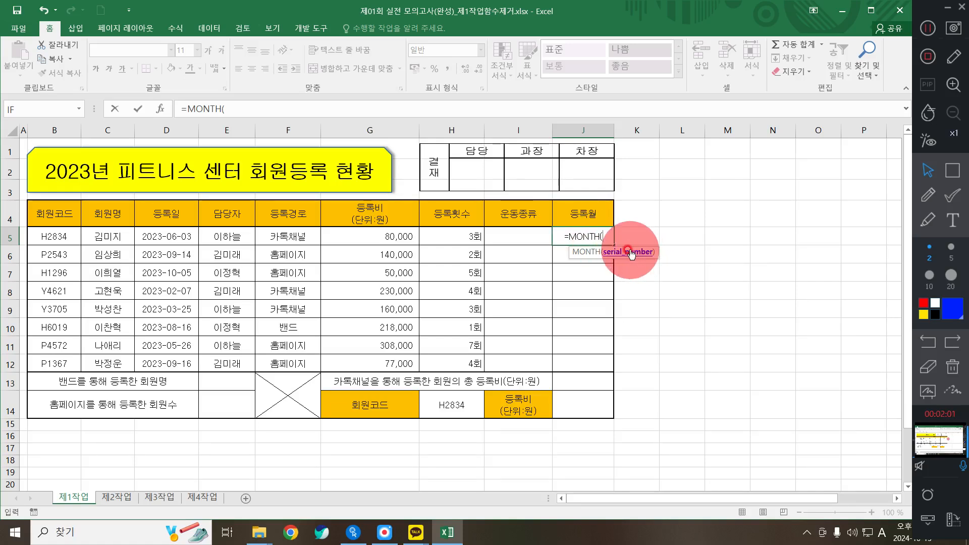
left_click(166, 235)
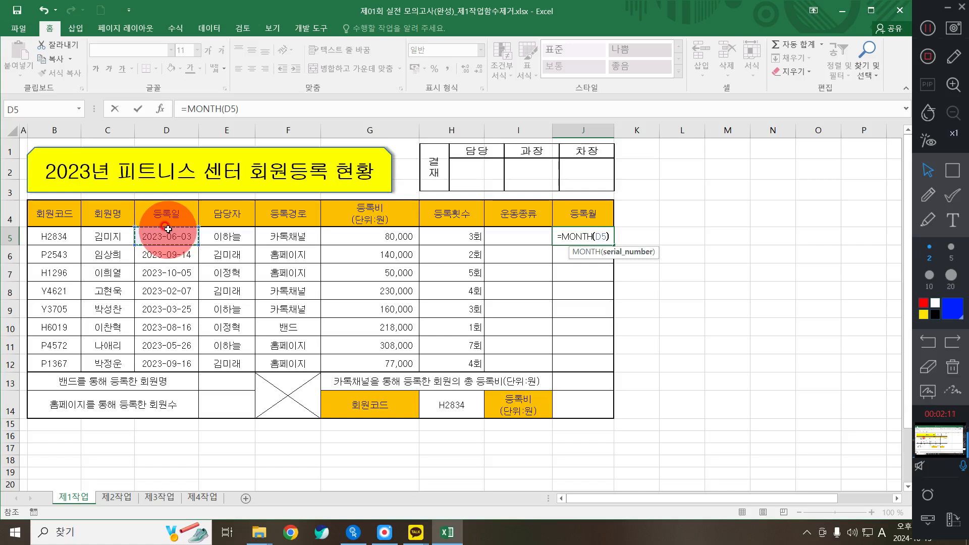
type(")")
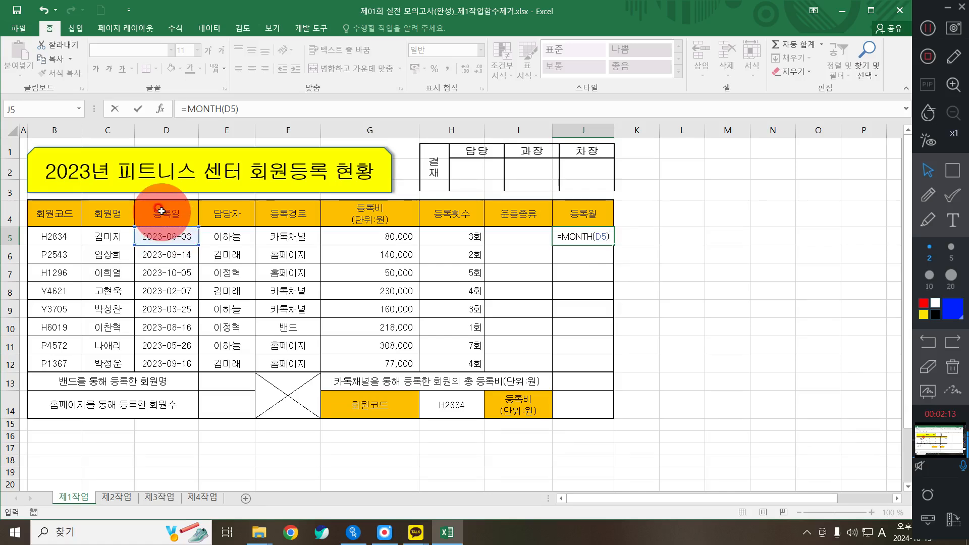
- Append the text "월" to the month formula with & and commit it as =MONTH(D5)&"월"
type("&\"D")
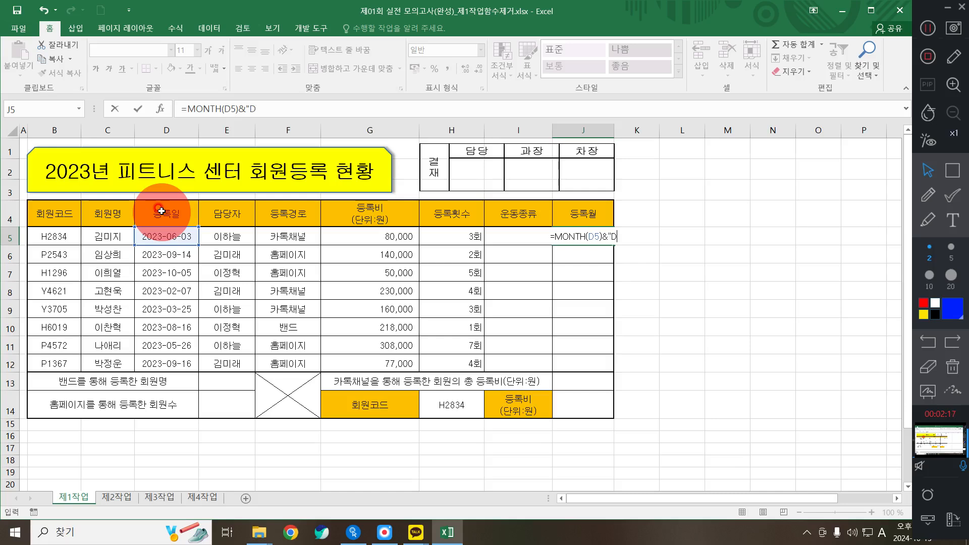
key("Hangul")
type("월\"")
key("Return")
- Copy the month formula from J5 down the 등록월 column through row 12
left_click(567, 237)
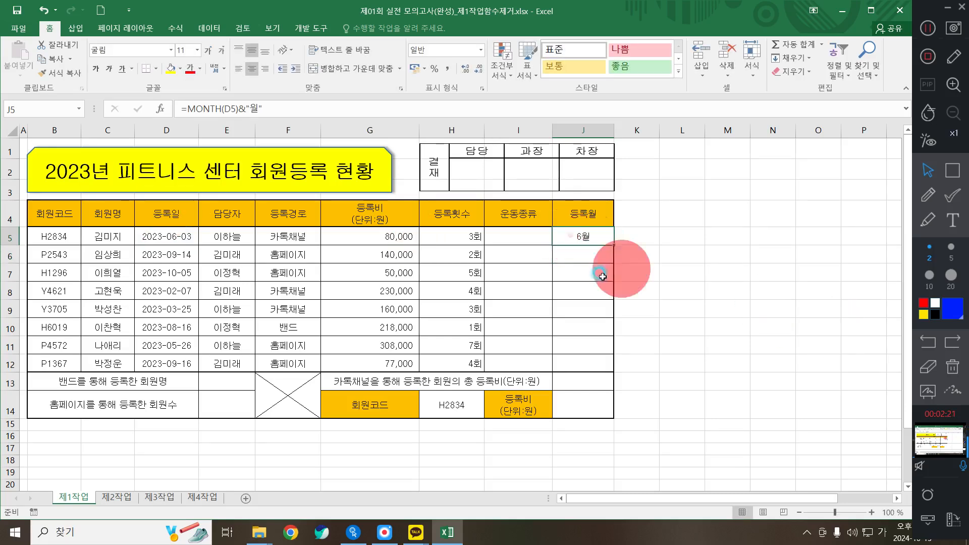
double_click(600, 240)
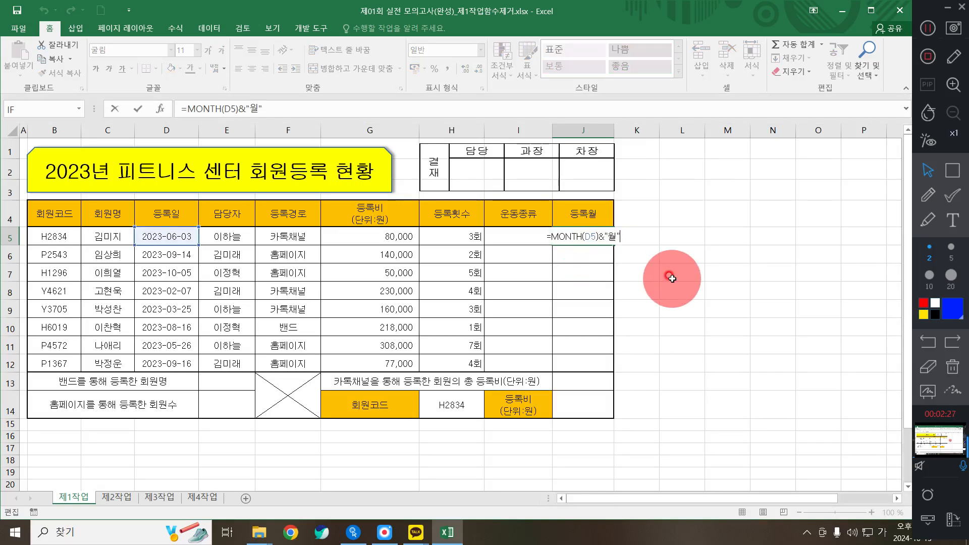
key("super+plus")
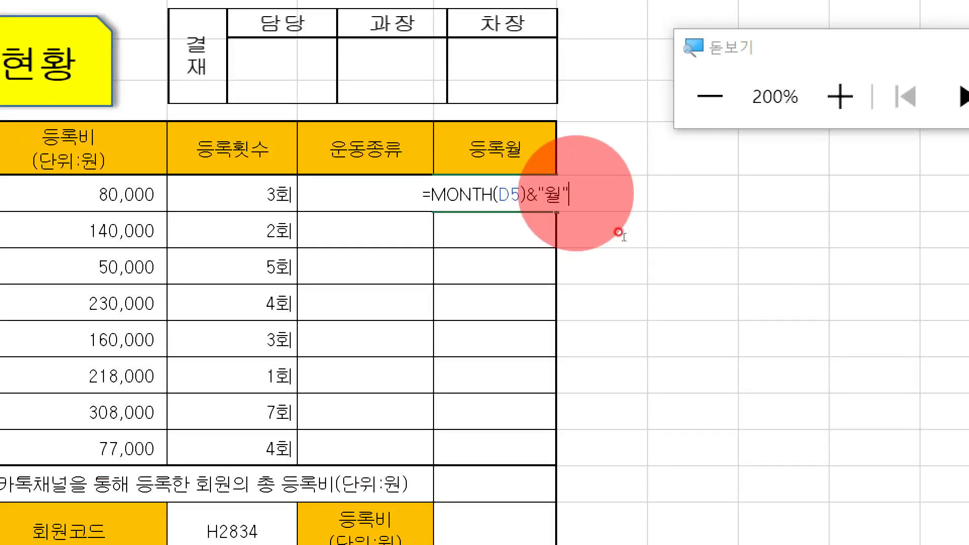
key("Return")
left_click(519, 190)
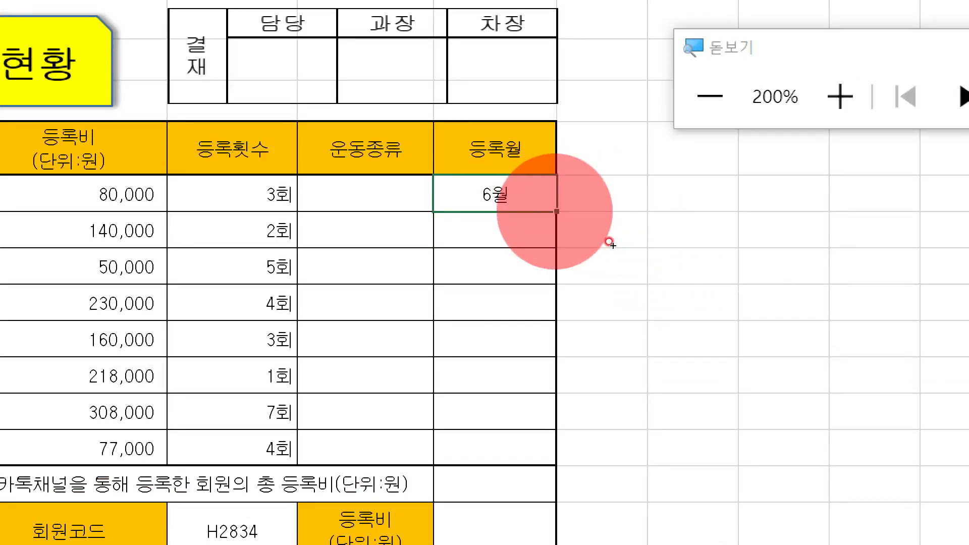
left_click_drag(555, 211, 613, 470)
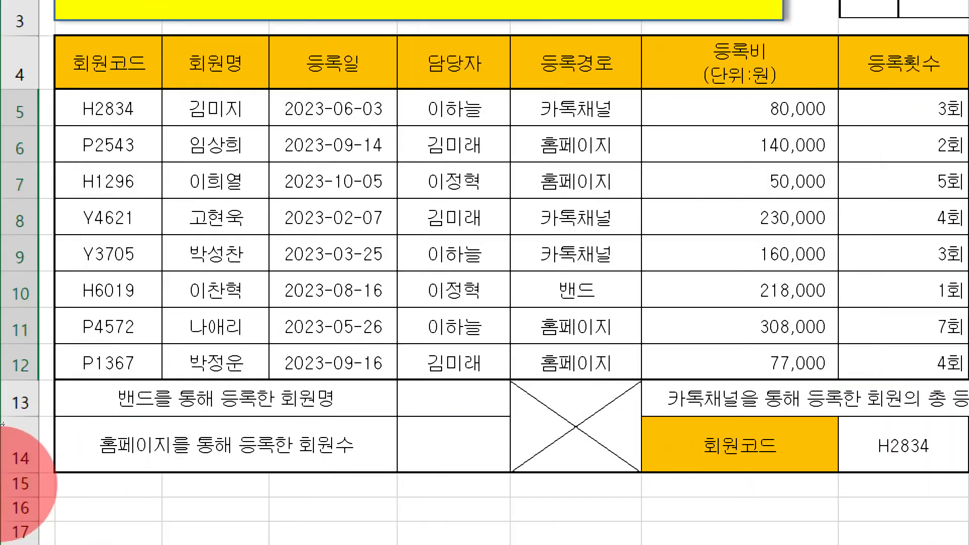
left_click(410, 398)
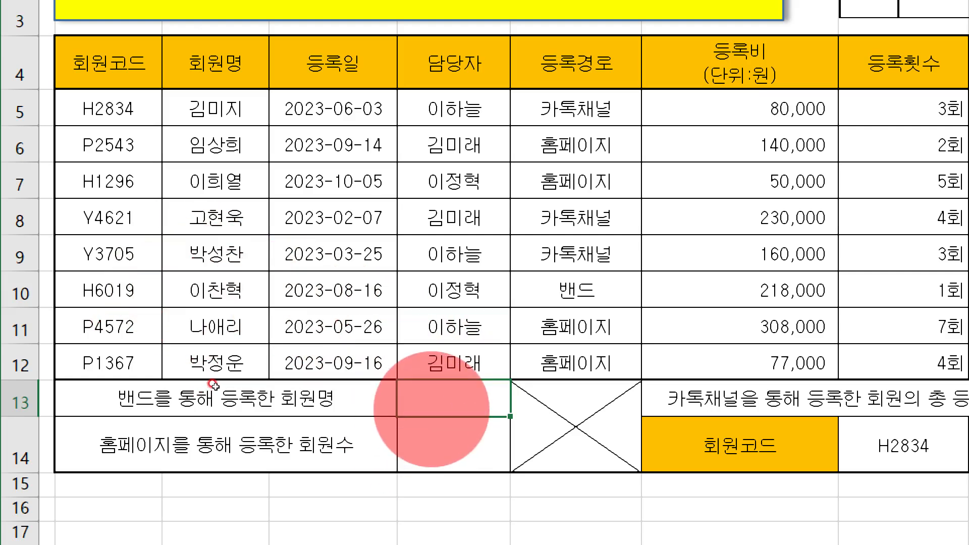
type("=이")
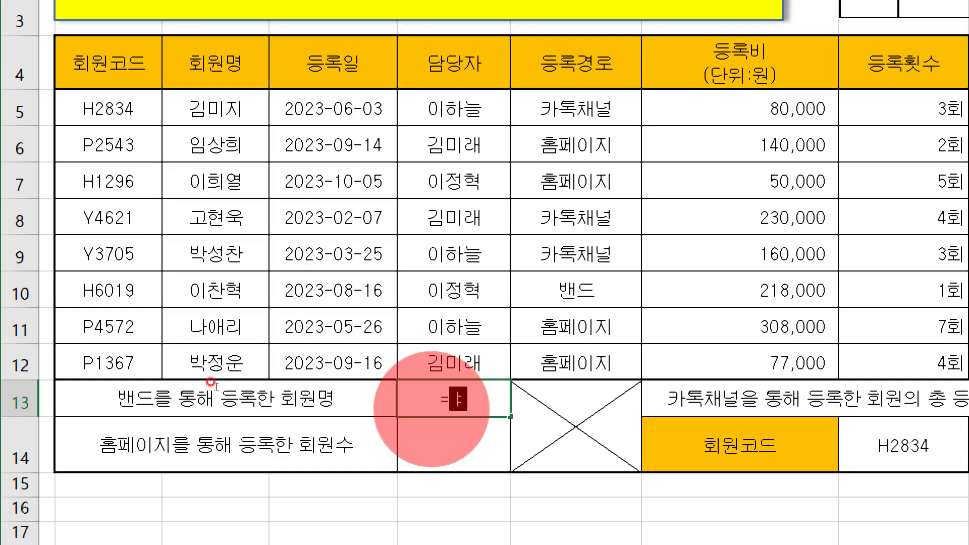
type("N")
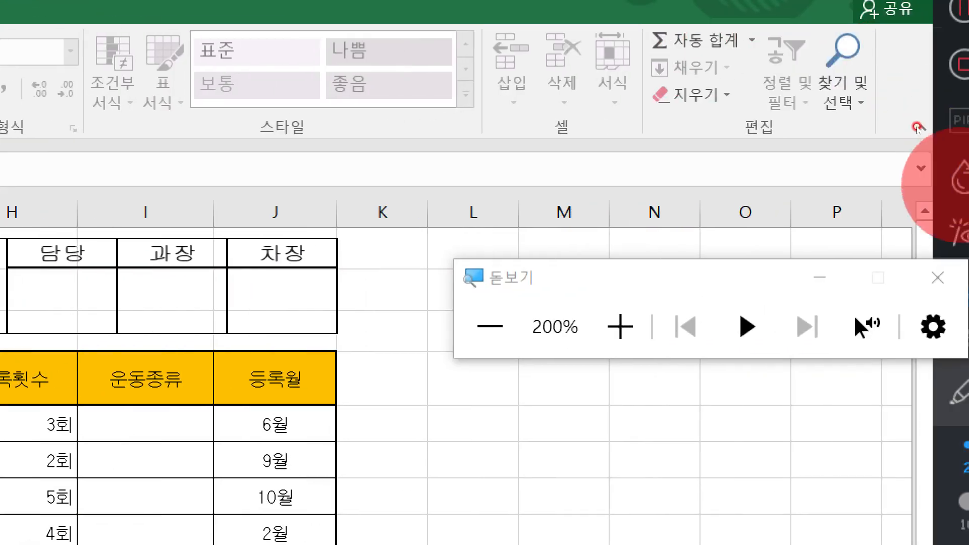
left_click(936, 277)
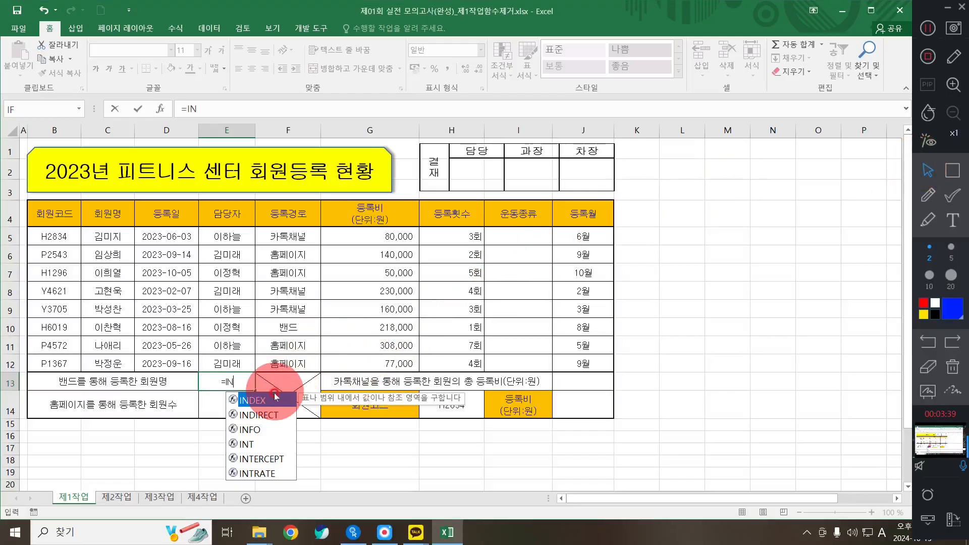
double_click(275, 397)
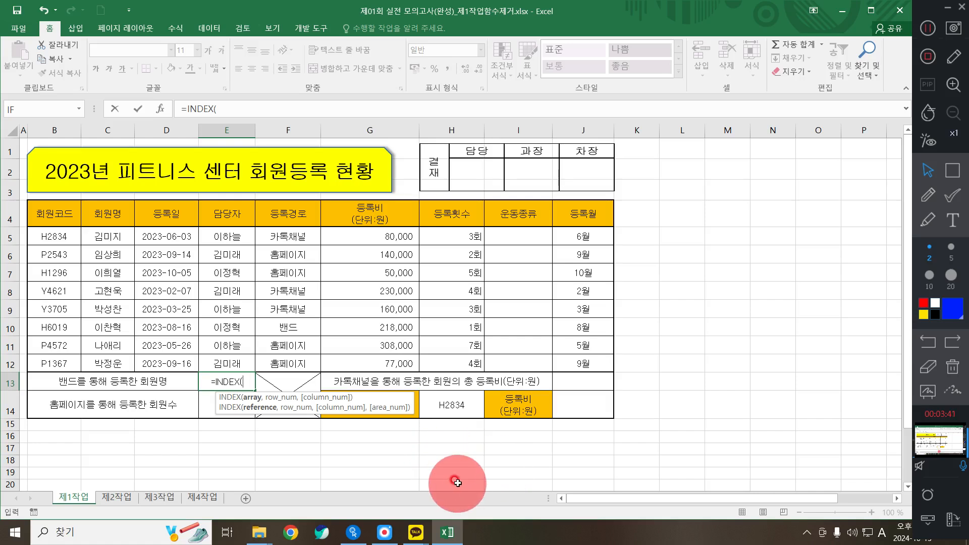
key("Escape")
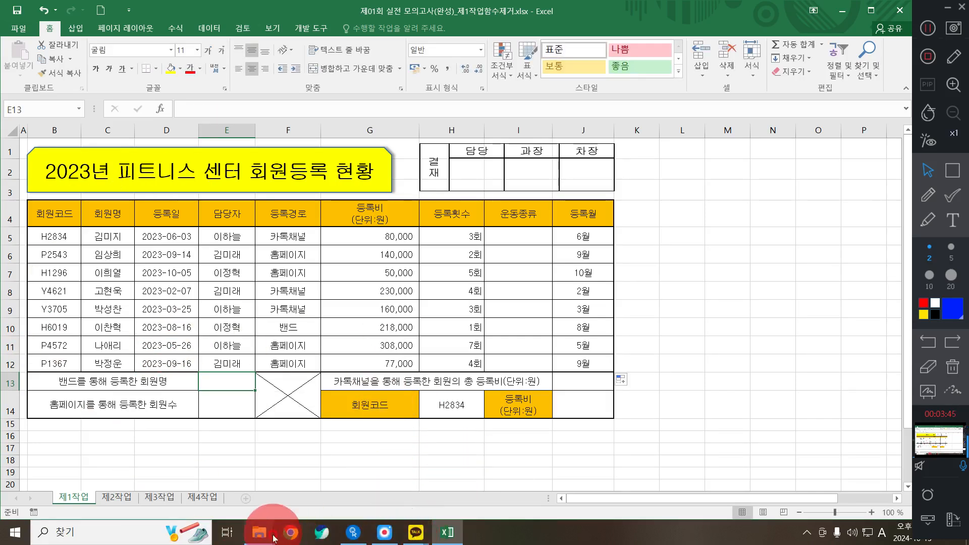
- Switch to Notepad with a blank document ready for text entry
left_click(13, 532)
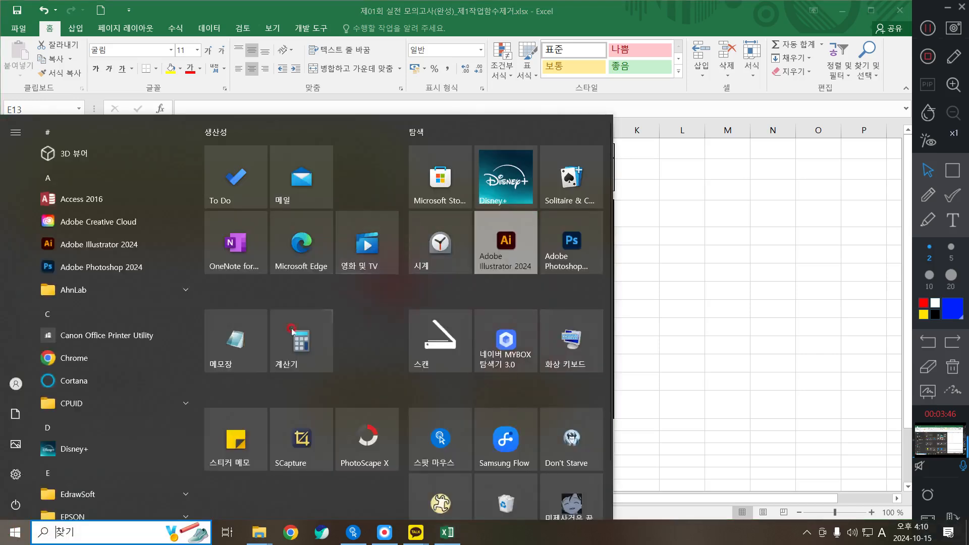
left_click(255, 344)
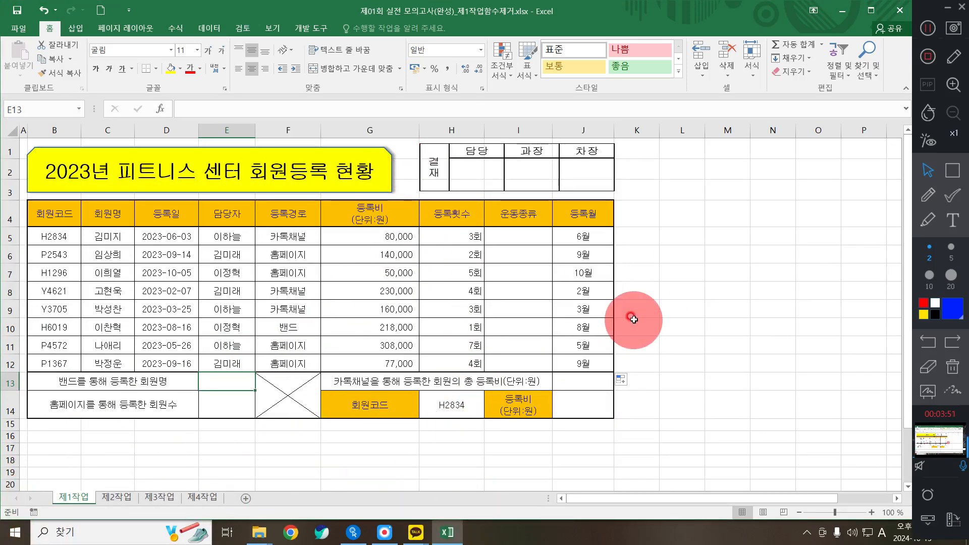
left_click(408, 271)
left_click(477, 533)
left_click(229, 99)
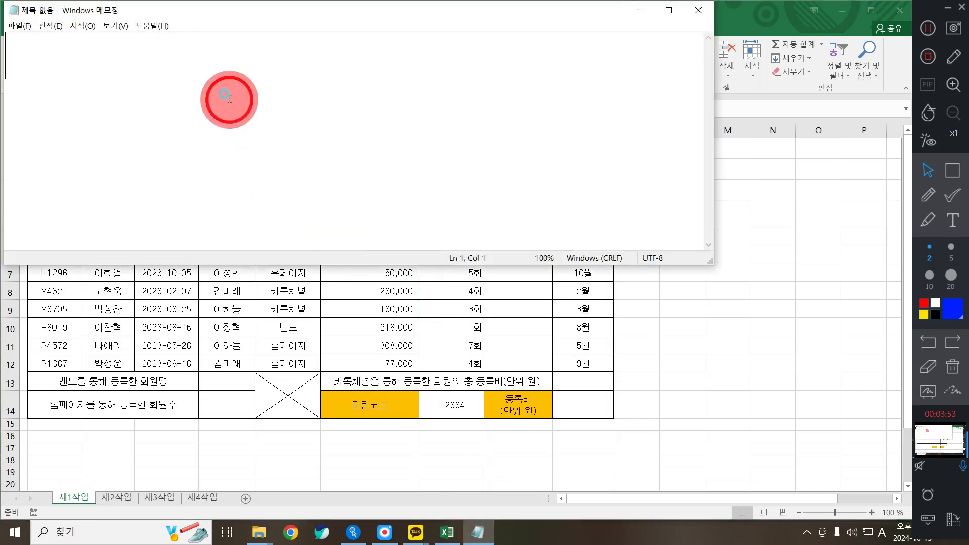
- Begin the note's first line with the function name as "INDEX : "
type("IN")
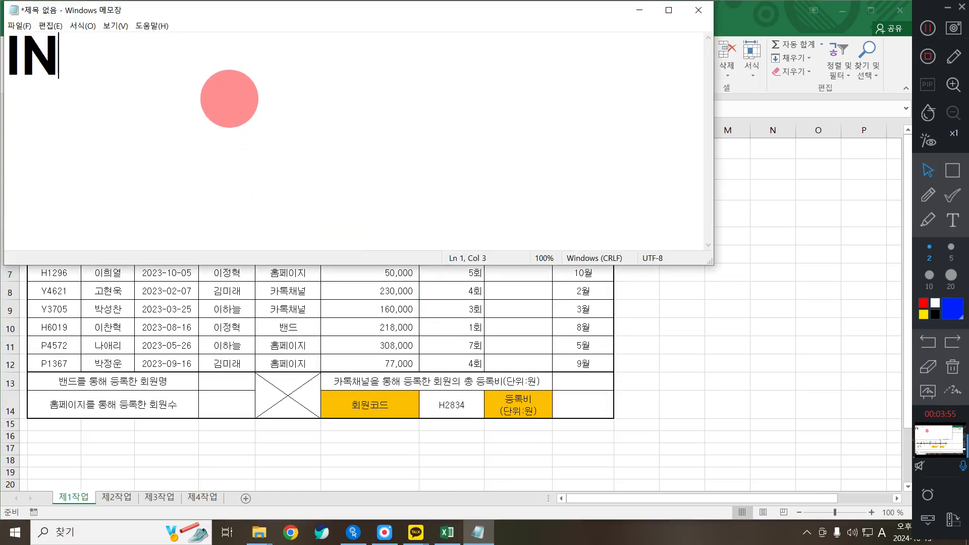
type("DE")
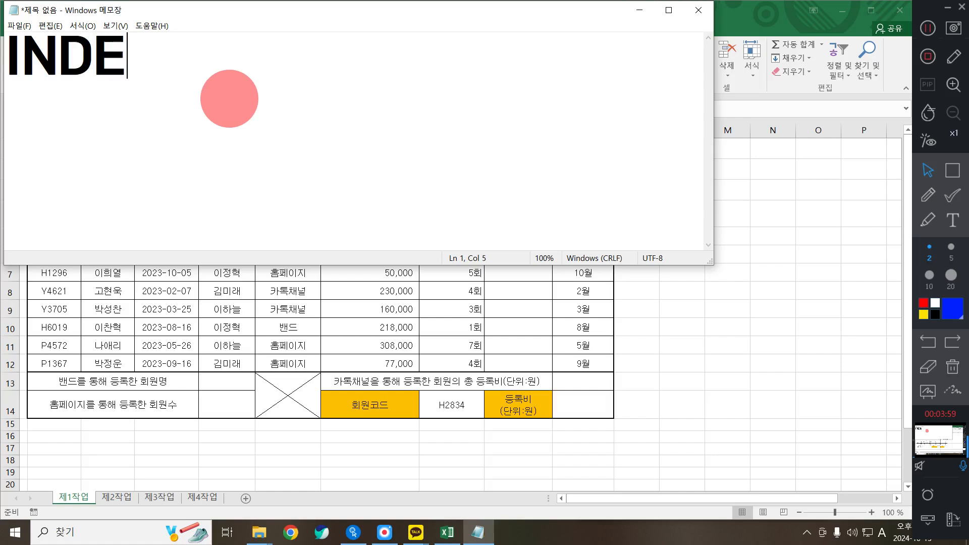
type("X : QJ")
key("BackSpace")
key("BackSpace")
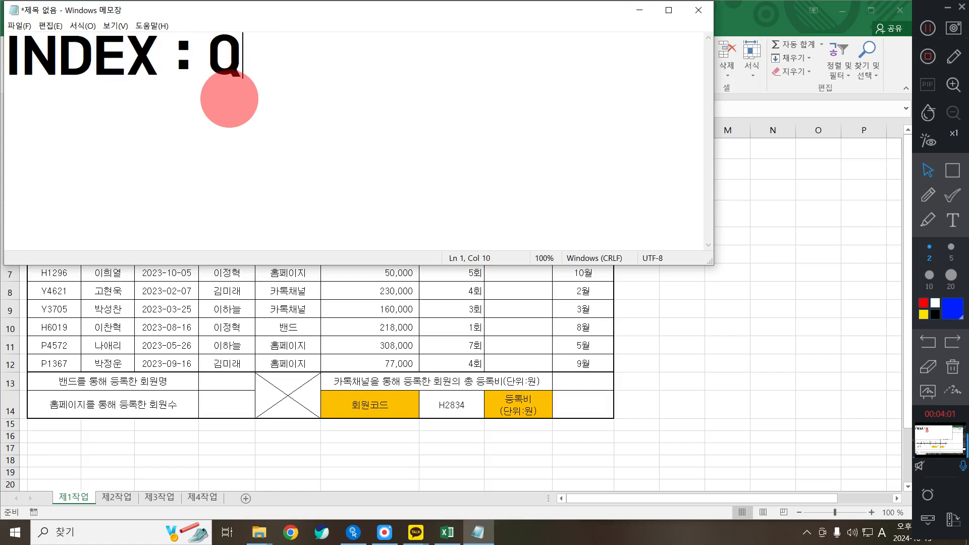
- Complete the INDEX line with the description "범위에서 열번호, 행번호 넣고 그 의 값을 표시함수" and start a new line
key("Hangul")
type("버")
key("BackSpace")
key("BackSpace")
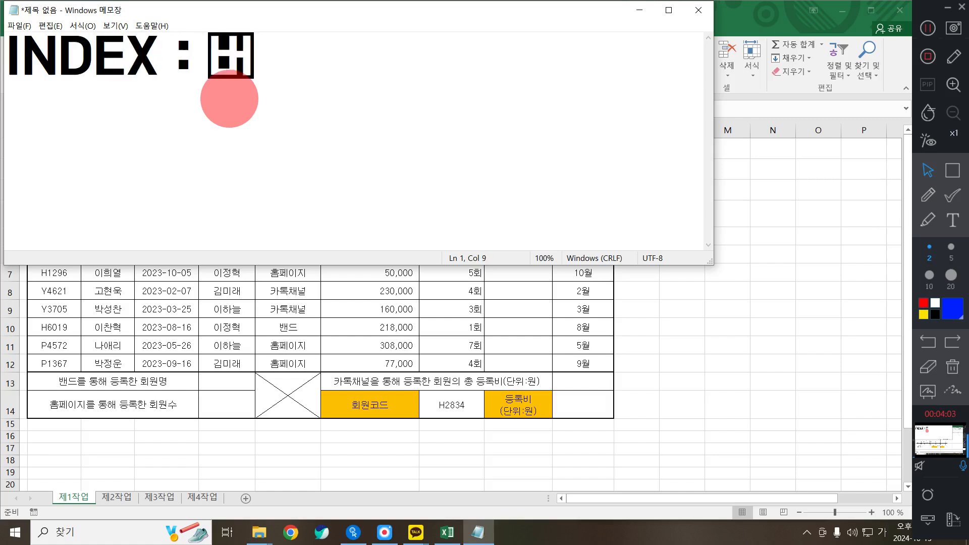
type("ㅊ")
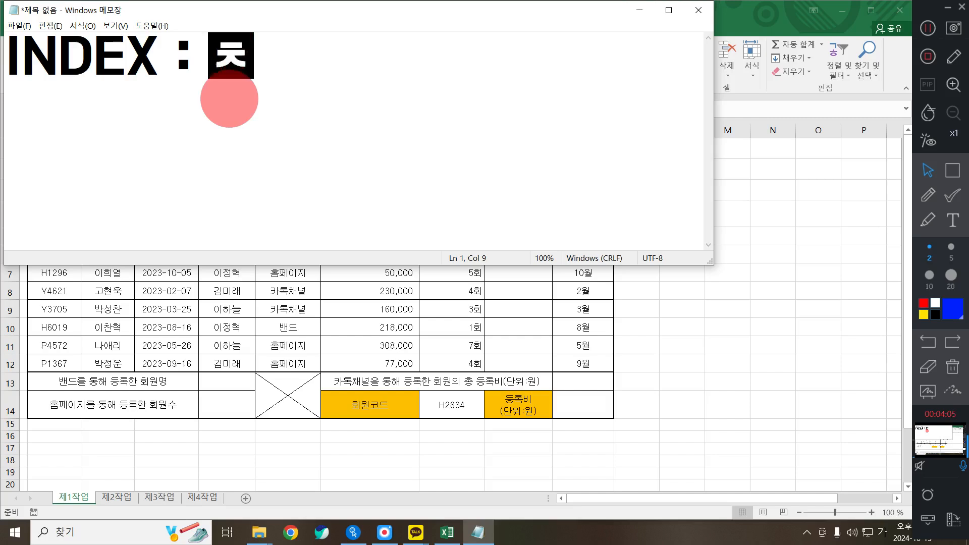
key("BackSpace")
type("범위")
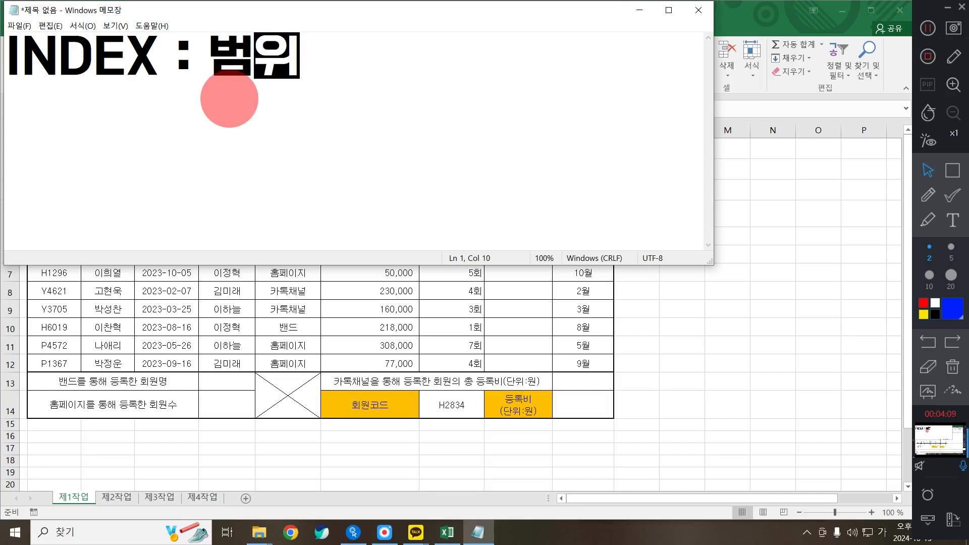
type("에")
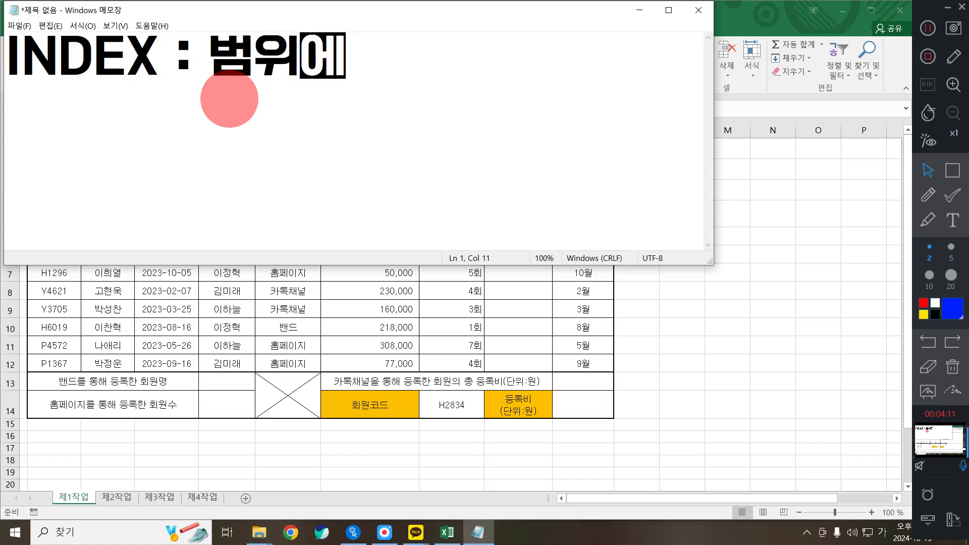
type("서 열번호, ")
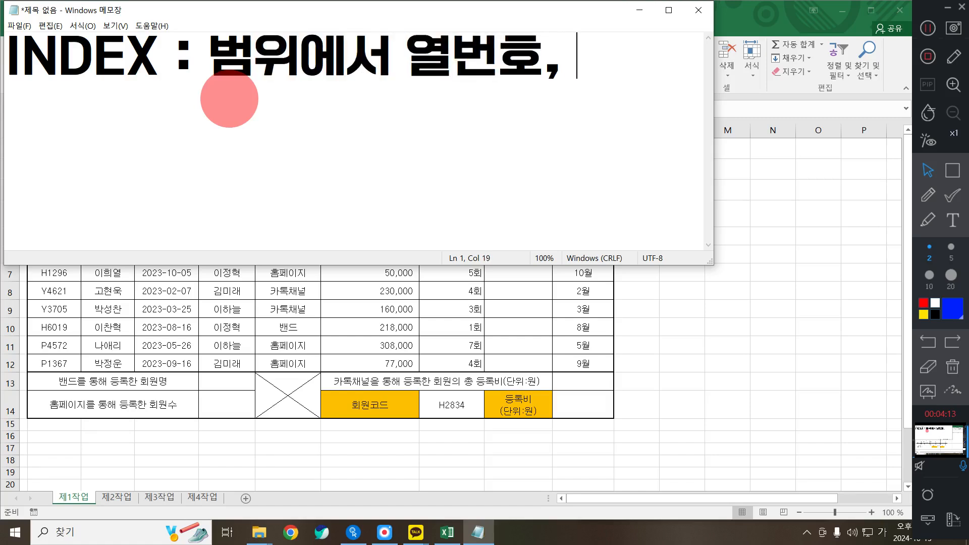
type("행번호 넣고 ")
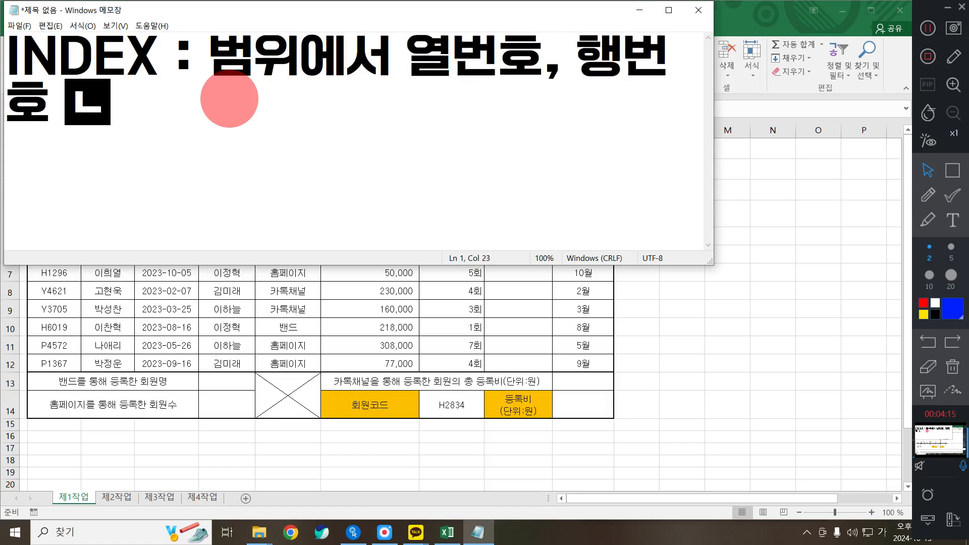
type("그")
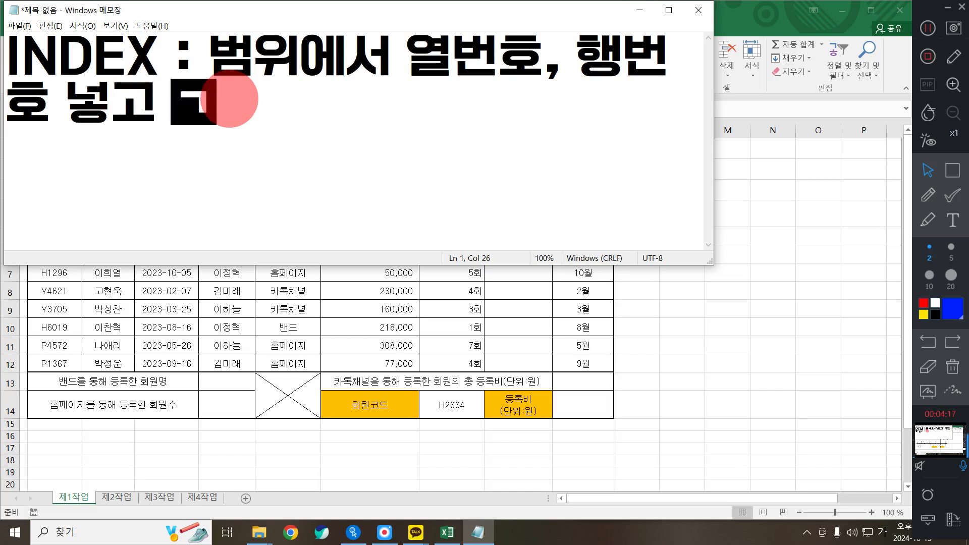
type(" 의 값")
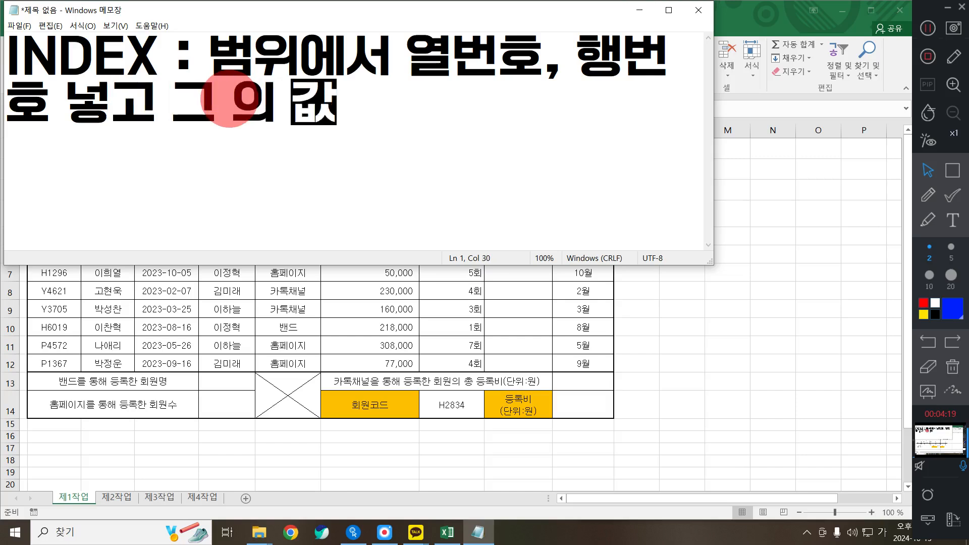
type("을 표시함수")
key("Return")
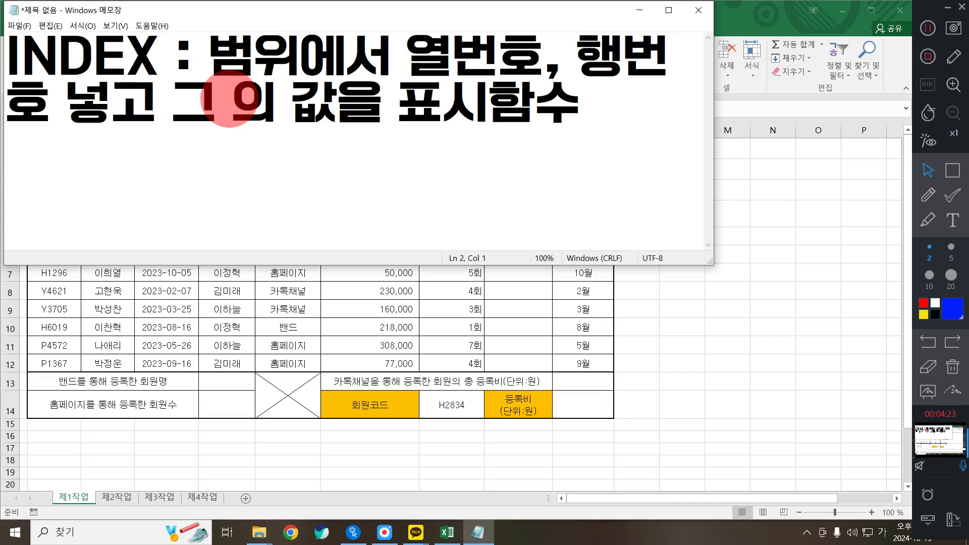
- Start the syntax line under the INDEX description with "INDEX("
type("ㅑ")
key("BackSpace")
key("Hangul")
type("IN")
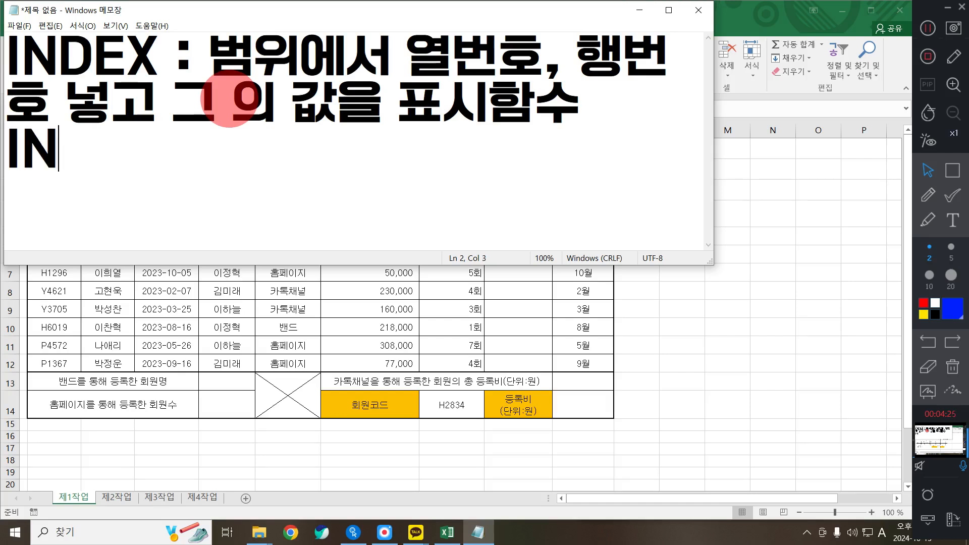
type("DEX")
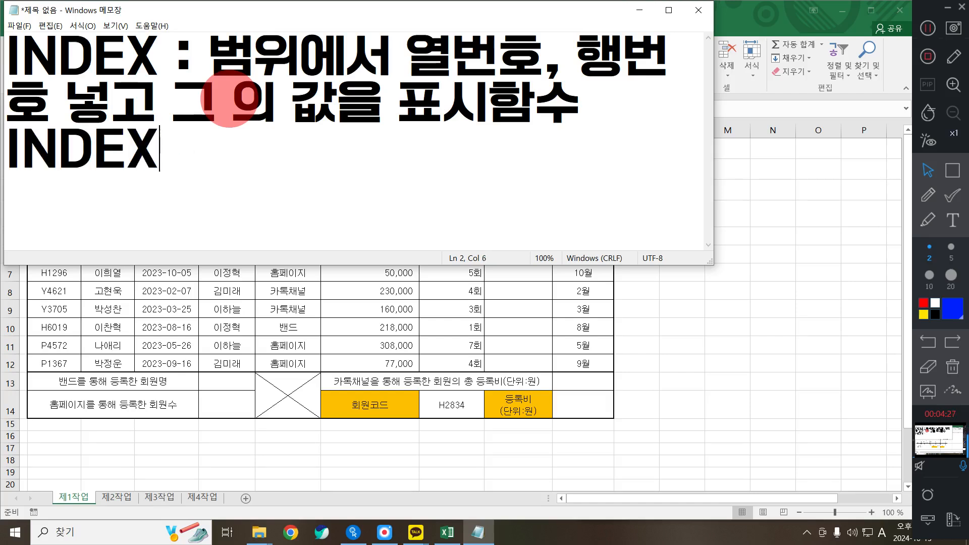
type("(QJ")
key("BackSpace")
key("BackSpace")
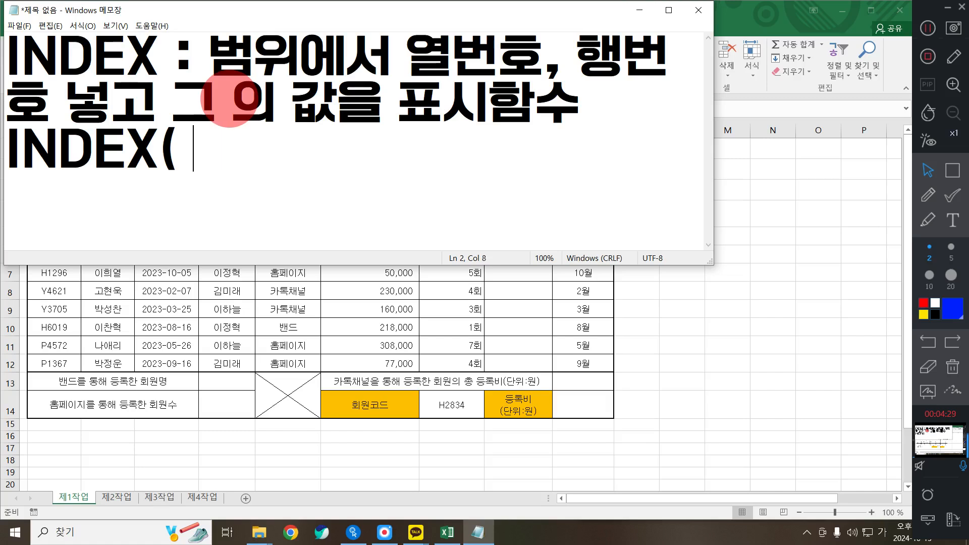
- Add the arguments to the syntax line so it reads "INDEX(범위,행번호,열번호)"
type("버")
key("BackSpace")
key("BackSpace")
key("BackSpace")
type("범위,")
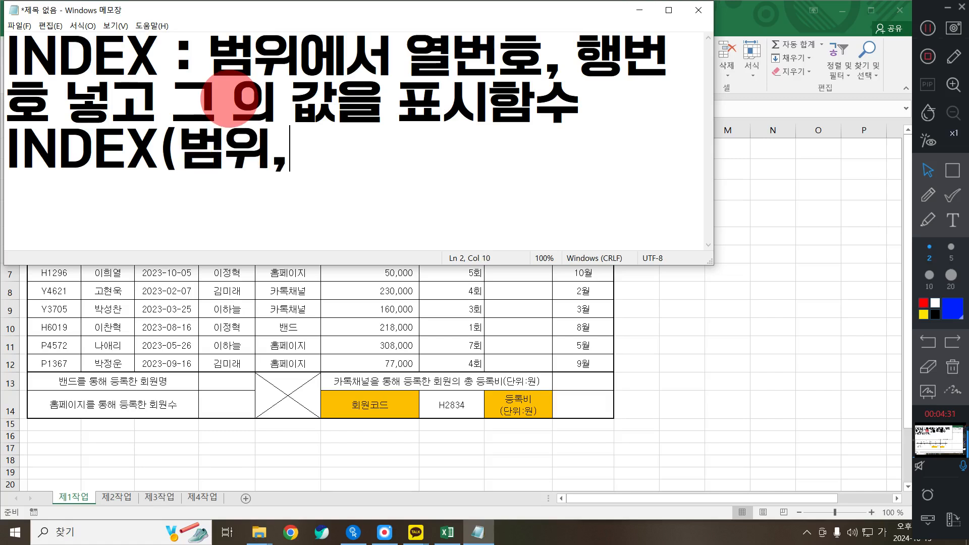
type("행번호,")
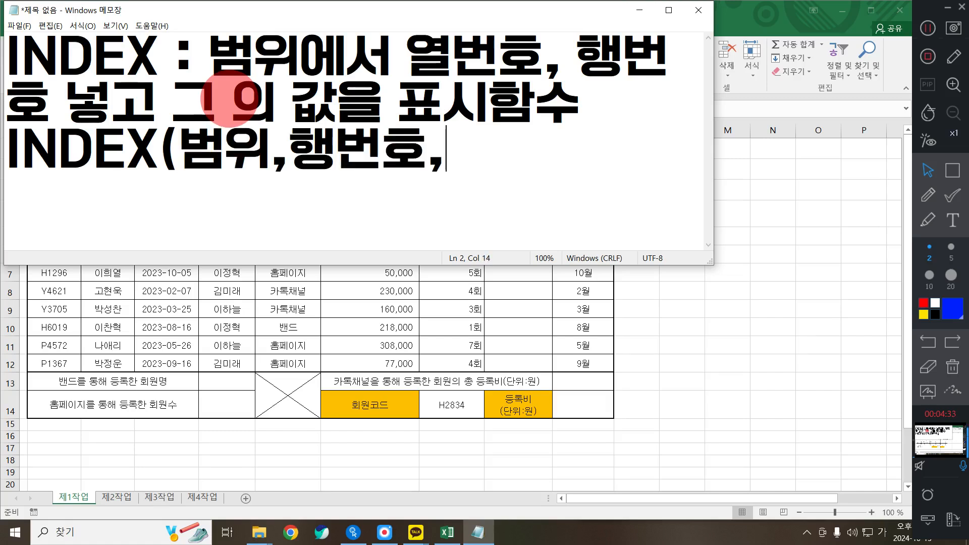
type("열번호)")
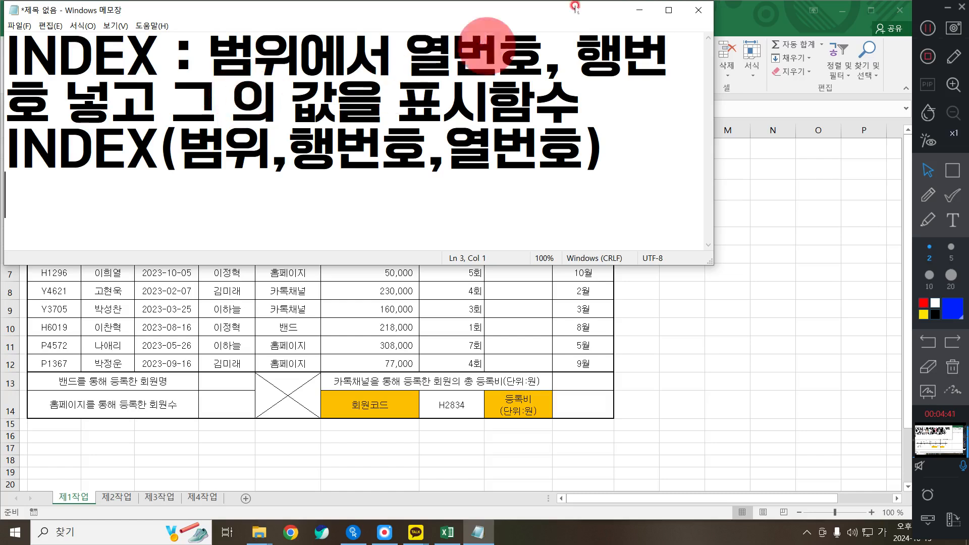
- Maximize the note window and break the INDEX description onto a new line before "그 의 값을 표시함수"
left_click(668, 10)
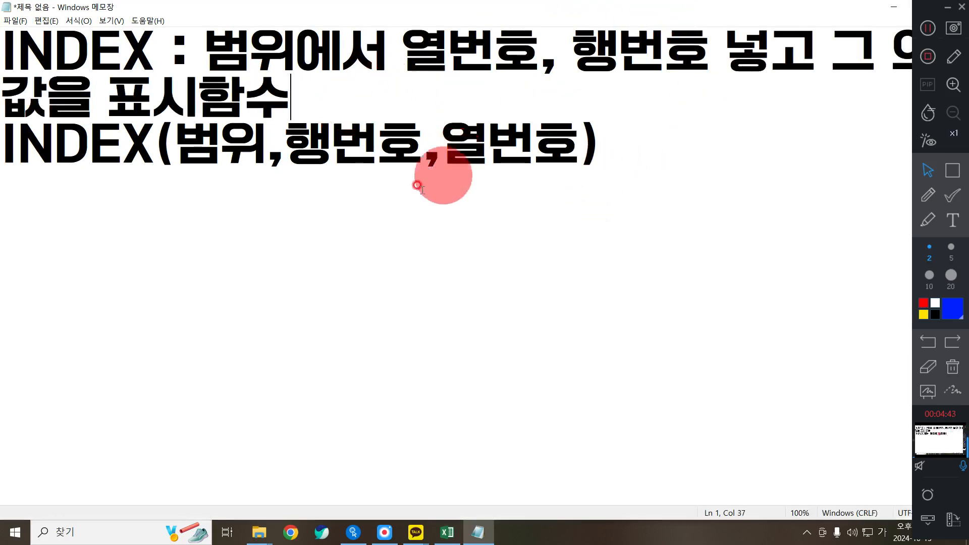
left_click(832, 53)
key("Return")
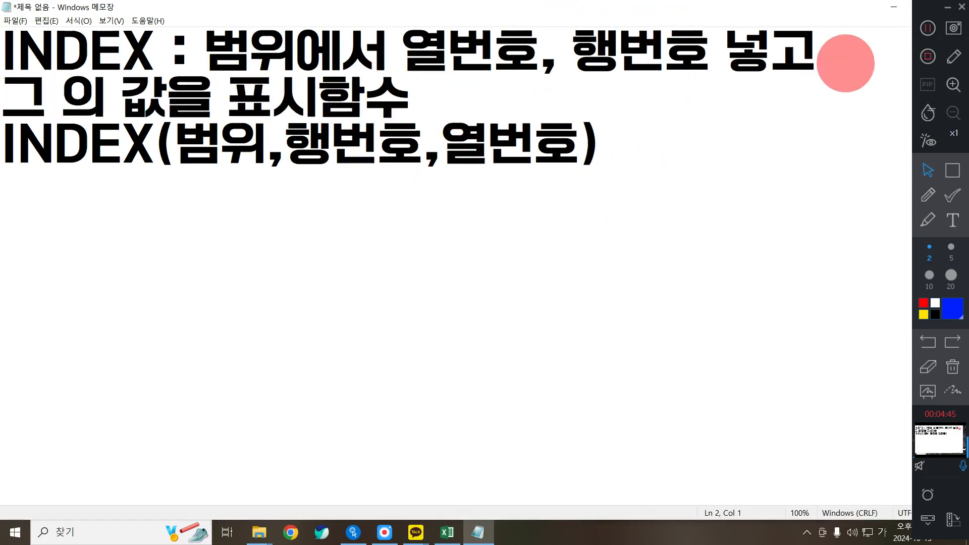
left_click(684, 113)
left_click(688, 134)
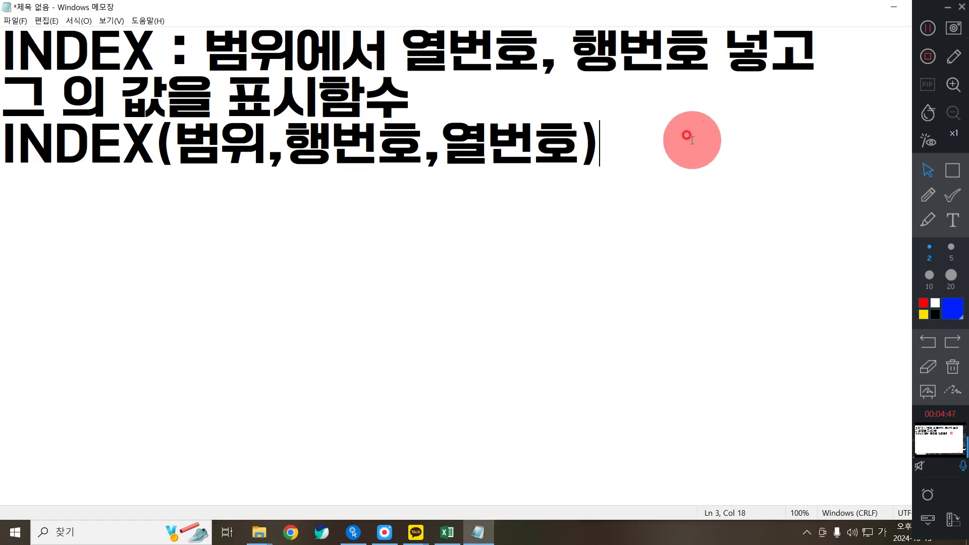
- Leave a blank line below the INDEX syntax and begin the second function's note with "MATCH :"
key("Return")
key("Return")
type("므")
key("BackSpace")
key("BackSpace")
type("ㅡㅁ")
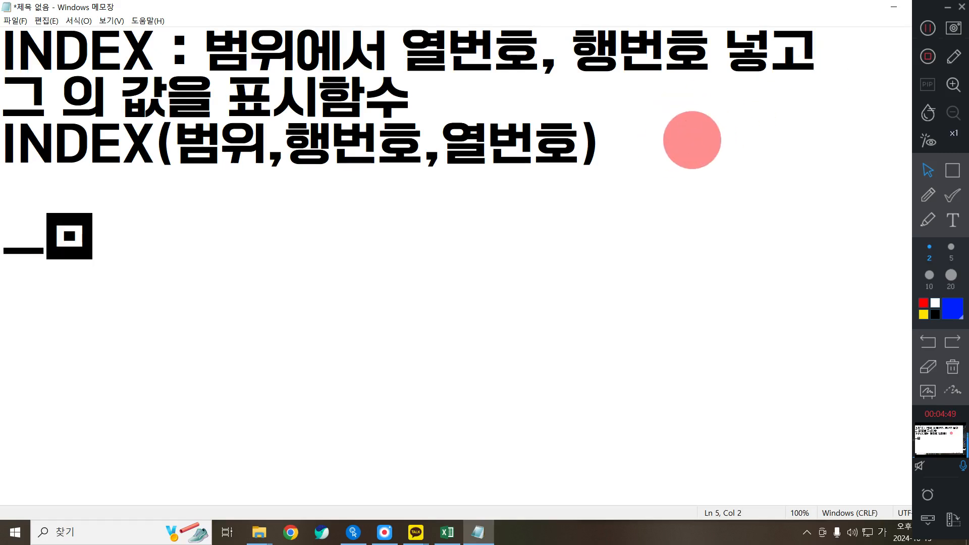
key("BackSpace")
key("BackSpace")
key("Hangul")
type("M")
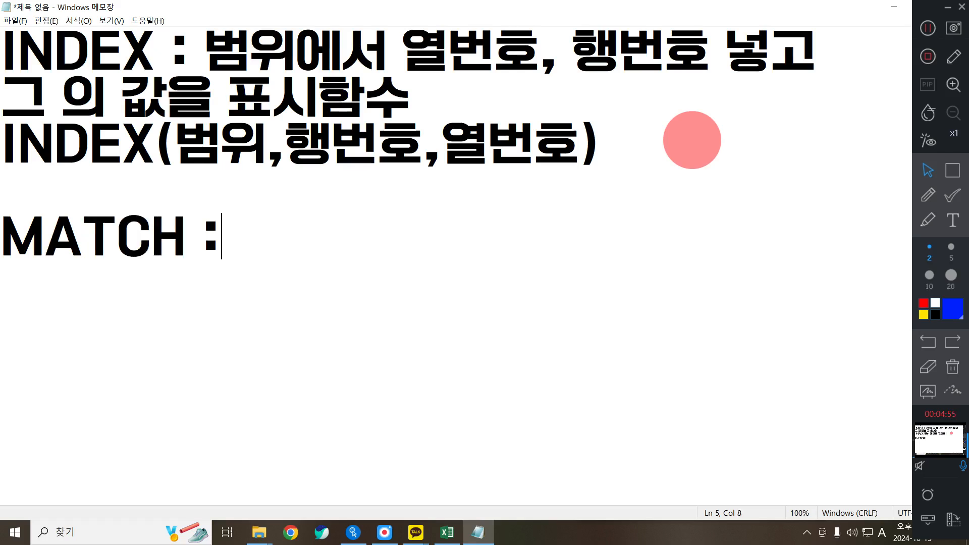
type("ATCH :")
- Begin the MATCH description with "범위에서 값을 찾고, 그 값의"
key("Hangul")
type("범위에서 ㄱ")
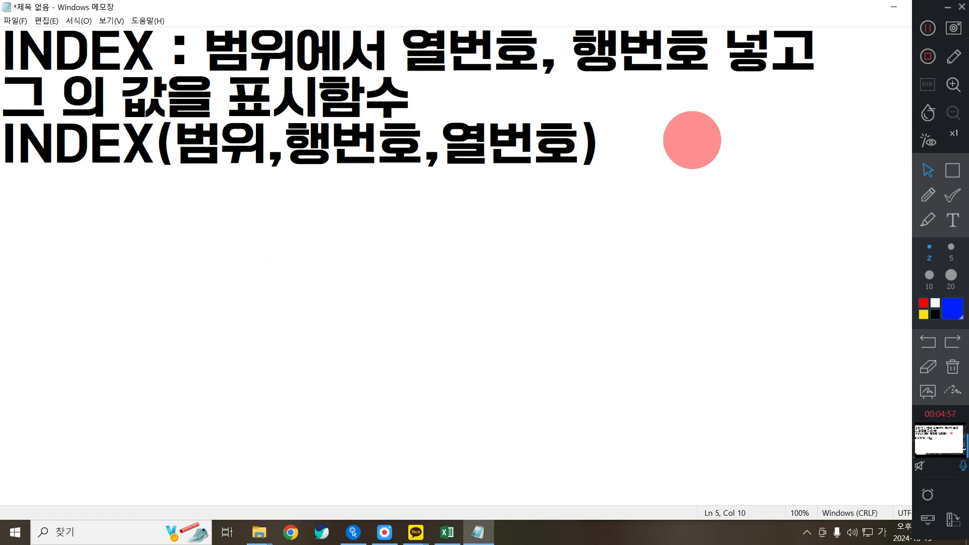
type("ㅏㅂㅅ")
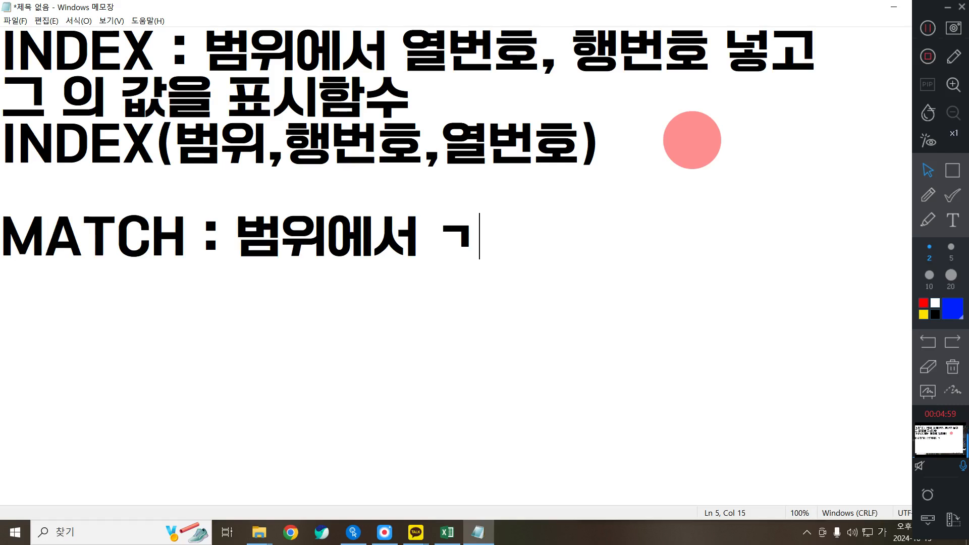
type("을 찾고,")
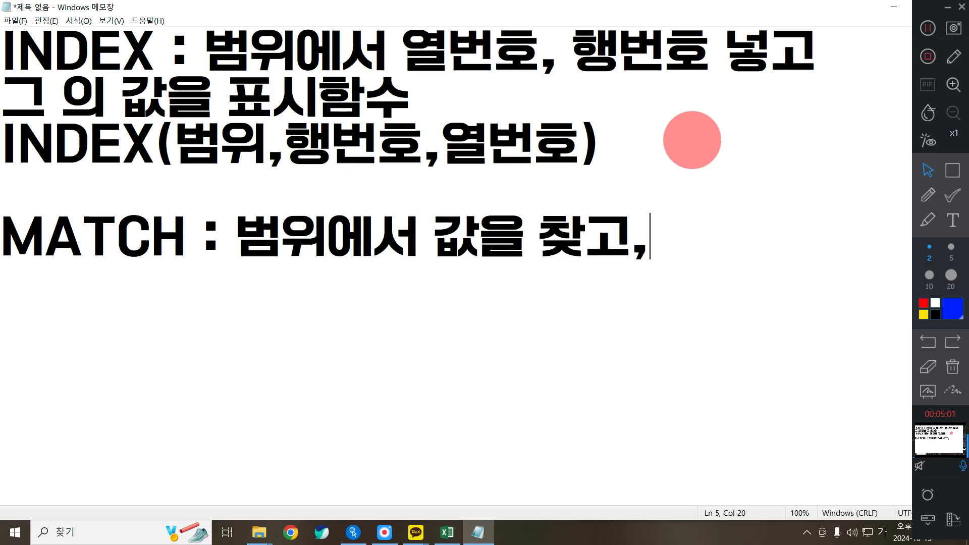
key("shift+Left")
key("shift+Left")
type("그 값의 번")
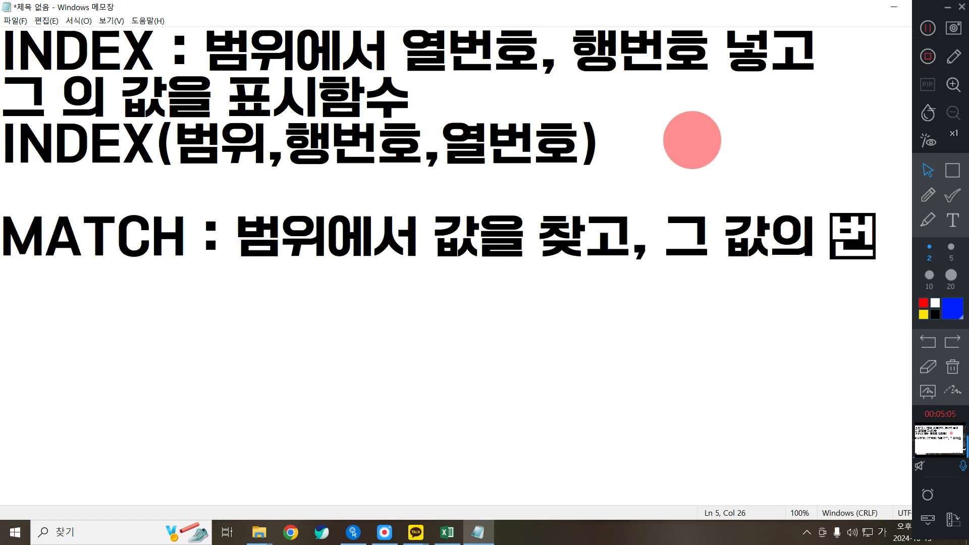
key("BackSpace")
key("BackSpace")
key("BackSpace")
- Continue the MATCH description on a new line with "행번호를 표시하는 함수"
key("Return")
type("ㅇ")
key("BackSpace")
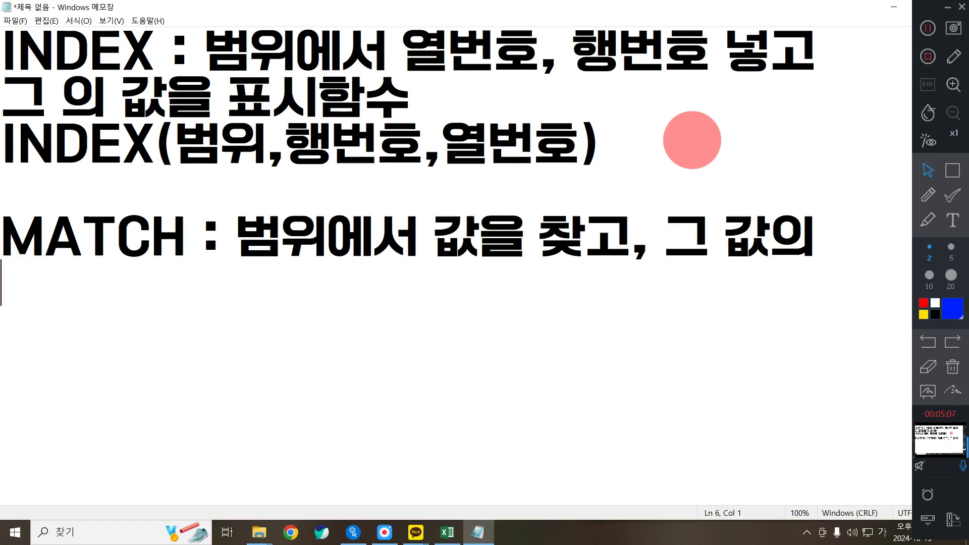
type("행벊호")
key("BackSpace")
key("BackSpace")
key("BackSpace")
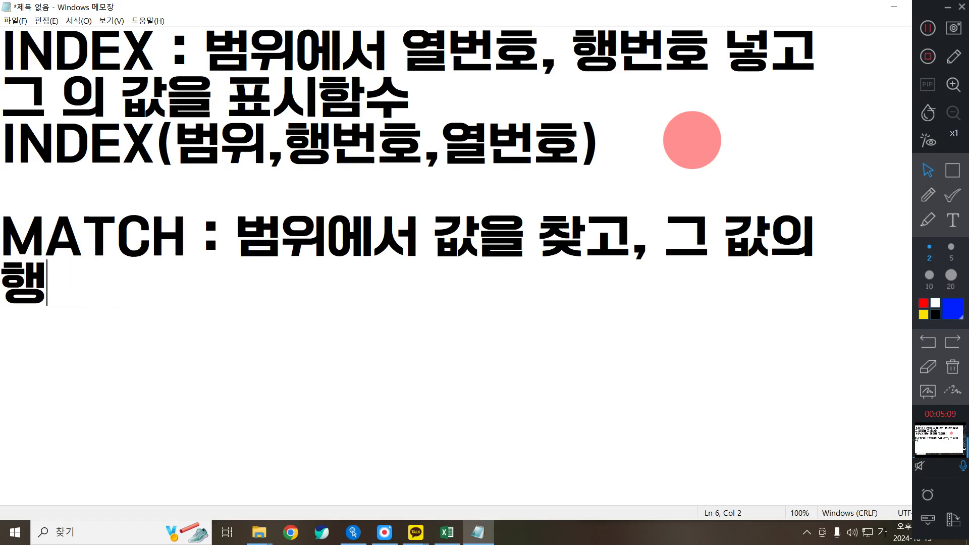
type("번호를")
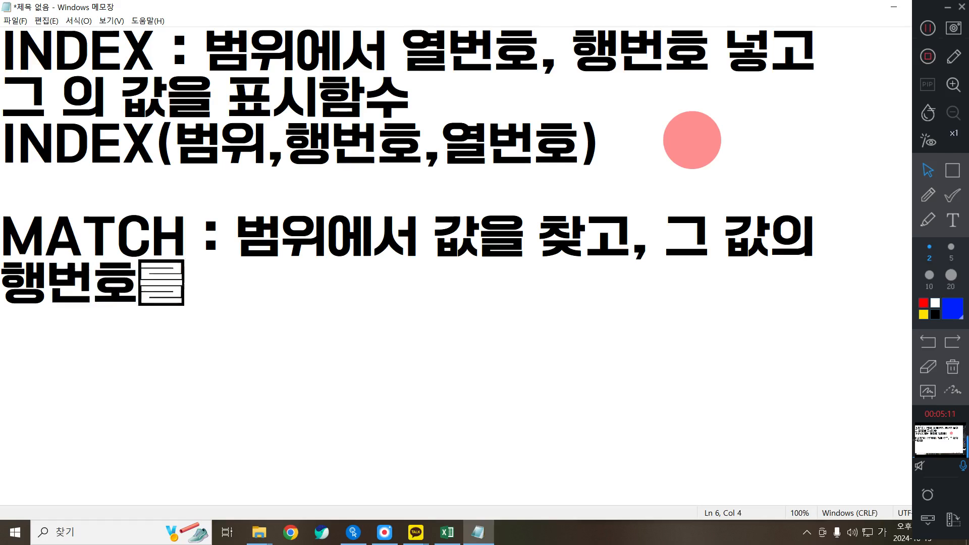
type(" 퓻시하는 함수")
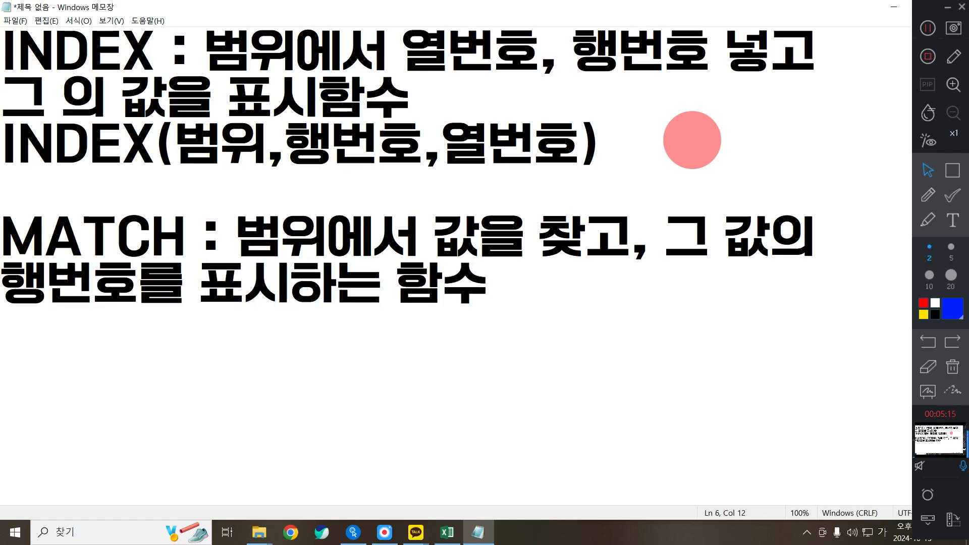
- Begin a MATCH syntax line below the description, leaving a blank line between them
key("Return")
type("ㅡ")
key("BackSpace")
key("Hangul")
type("M")
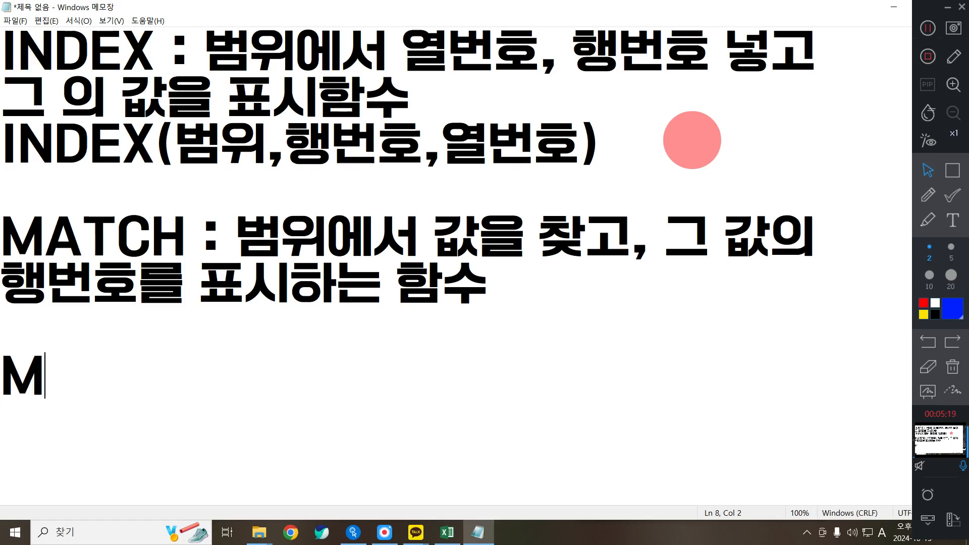
- Switch to Excel and begin the formula "=MATCH(" in cell E13 to bring up the function's arguments
left_click(445, 529)
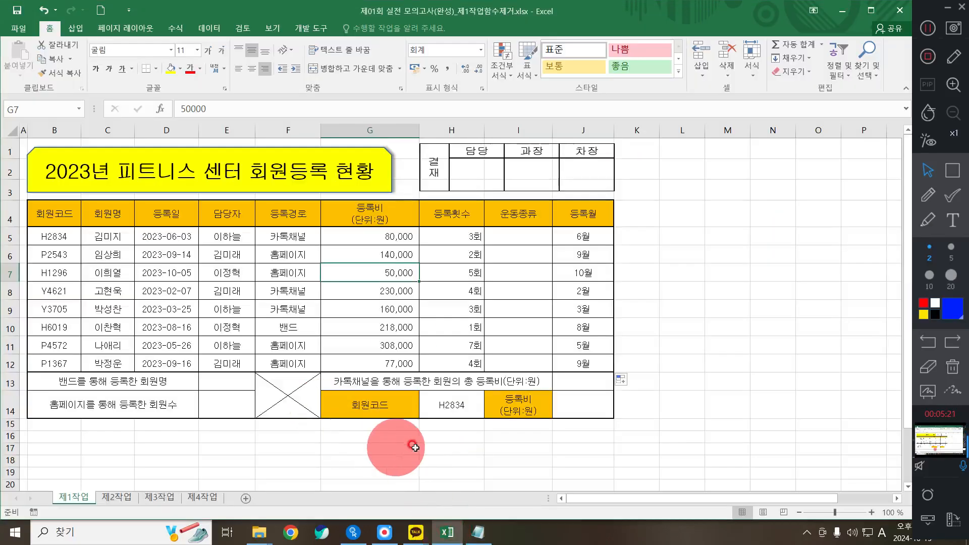
left_click(222, 381)
type("=")
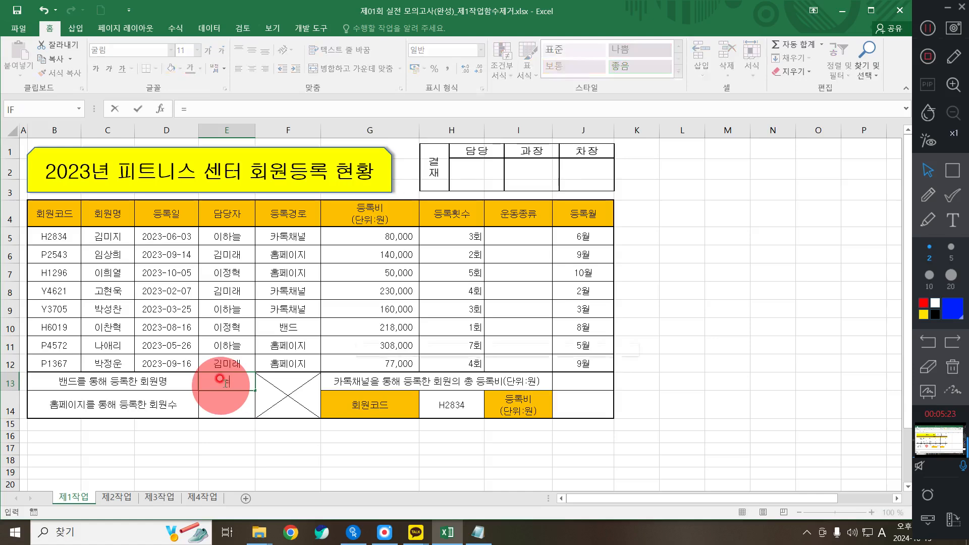
type("MA")
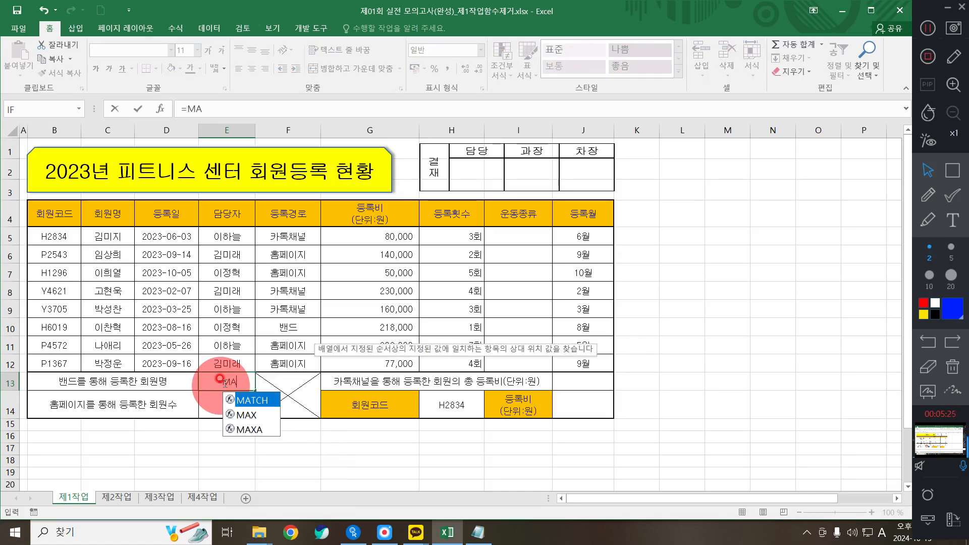
key("Tab")
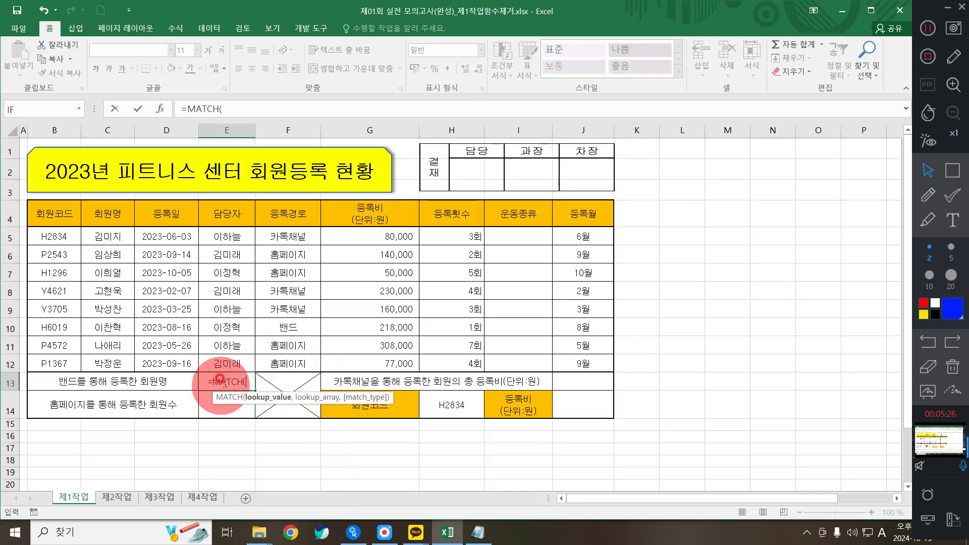
- Return to Notepad and rewrite the MATCH syntax line as "MATCH(찾는값"
left_click(474, 534)
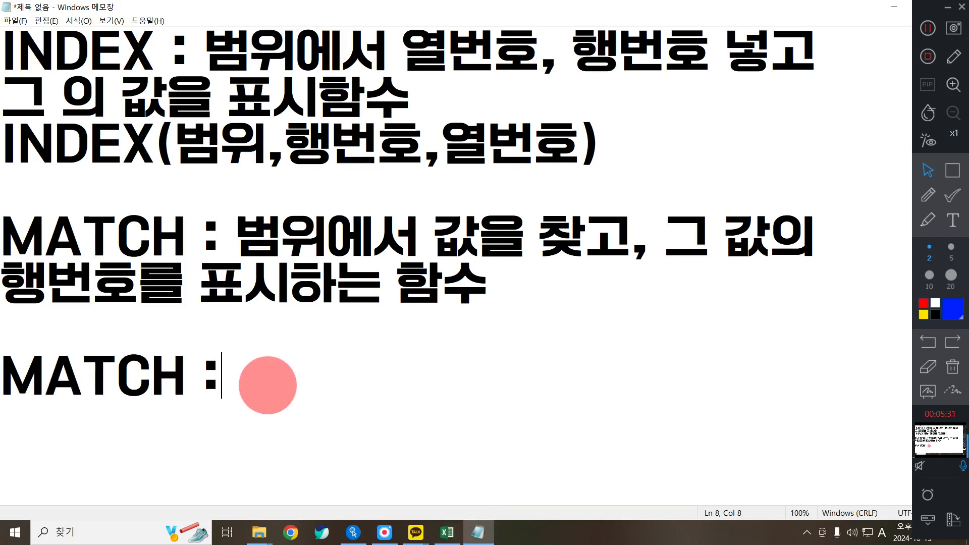
type("K")
key("BackSpace")
key("BackSpace")
key("BackSpace")
type("KW")
key("BackSpace")
key("BackSpace")
key("BackSpace")
key("Hangul")
type("찾")
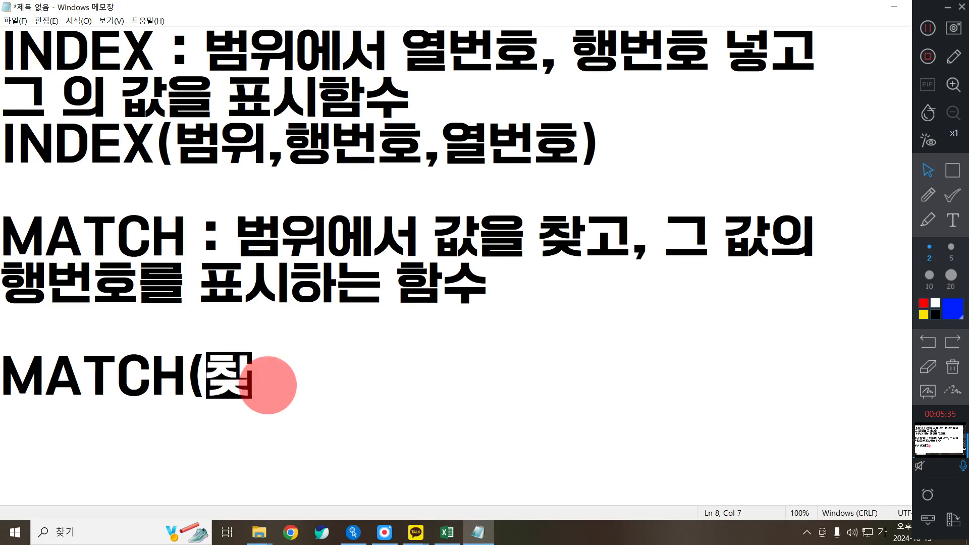
type("는값")
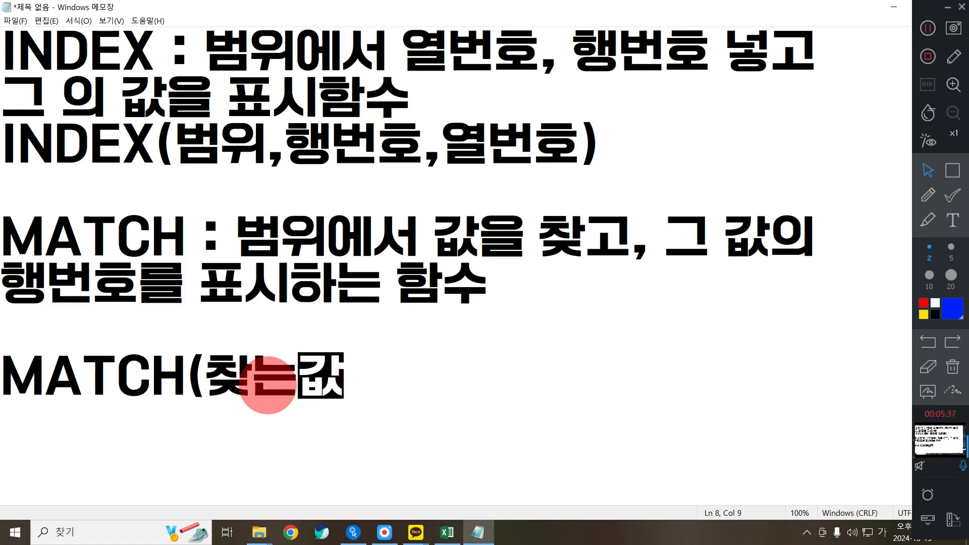
- Complete the MATCH syntax line as "MATCH(찾는값,범위,0)"
left_click(446, 530)
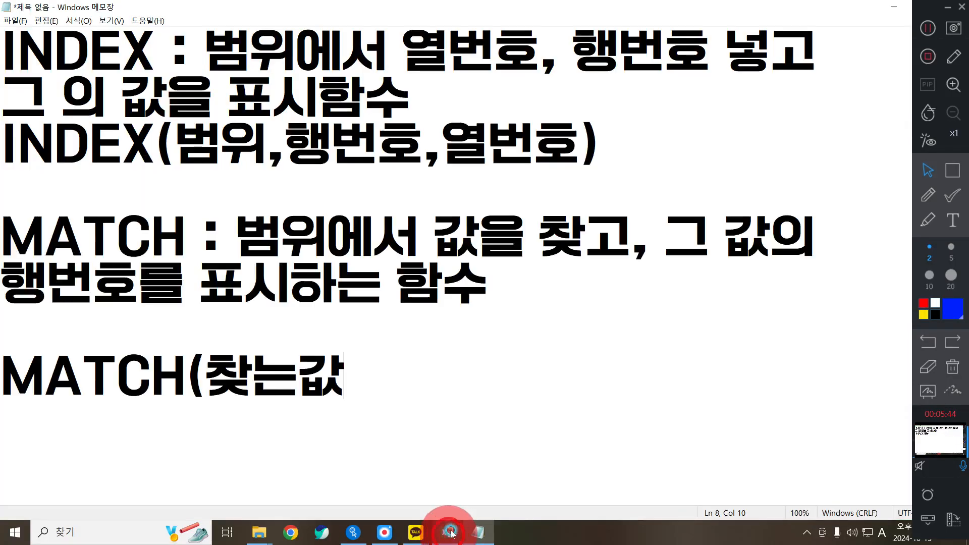
left_click(467, 530)
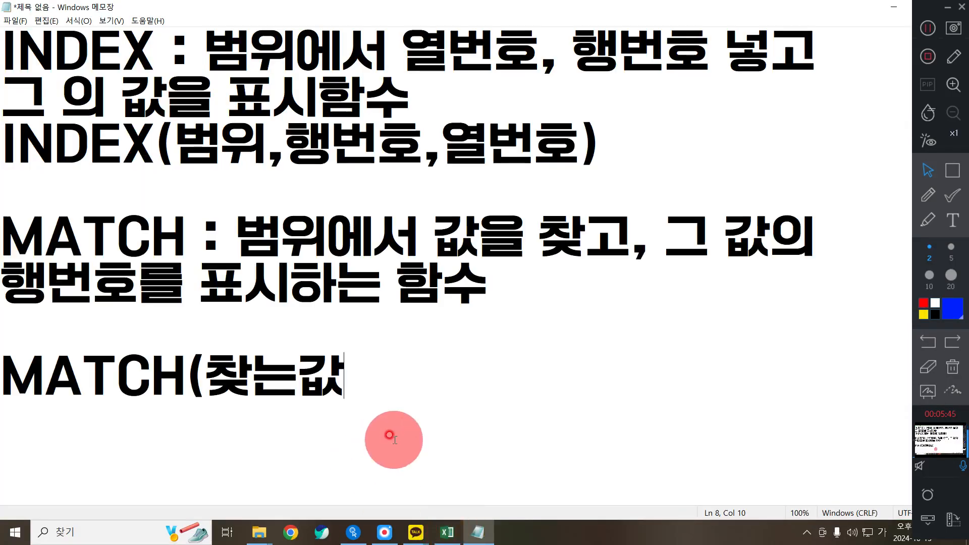
type(",범위)")
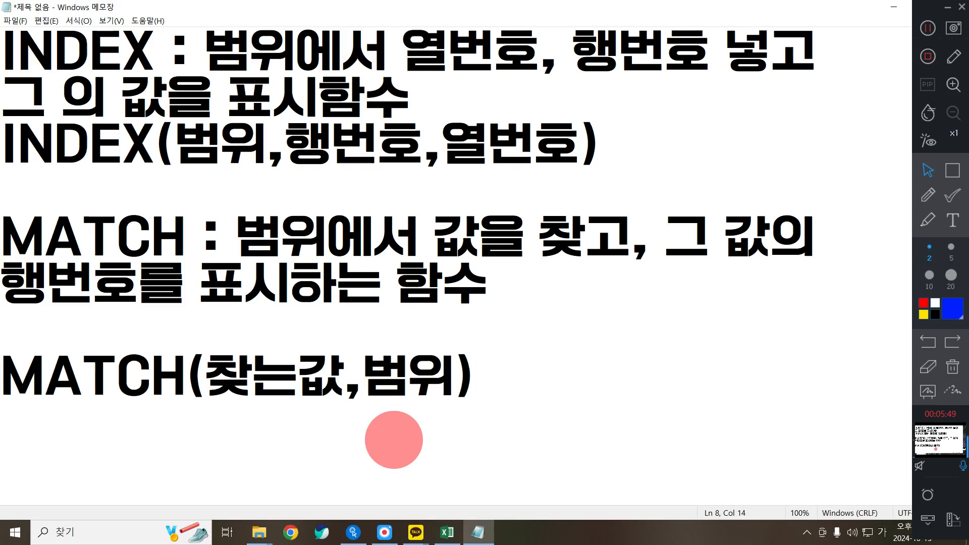
key("BackSpace")
type(",유형)")
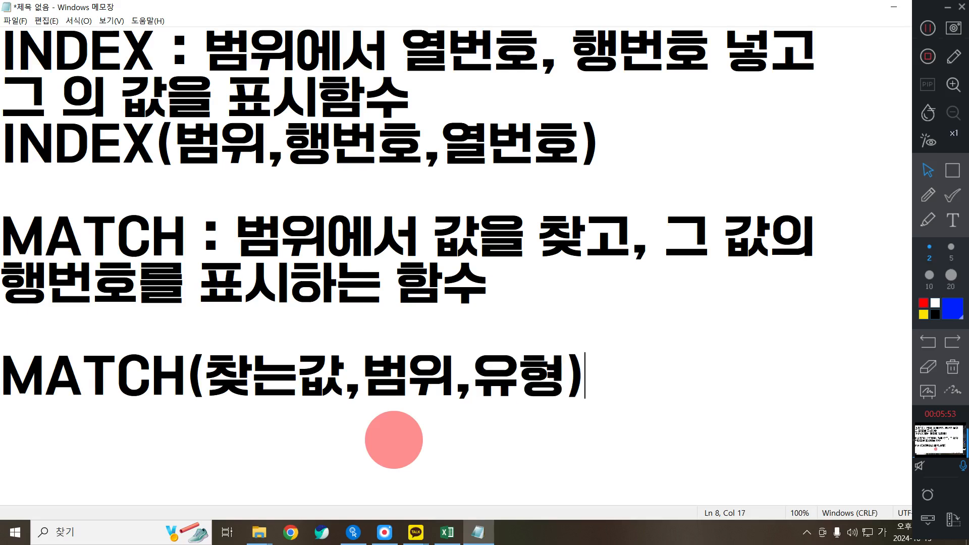
key("BackSpace")
key("BackSpace")
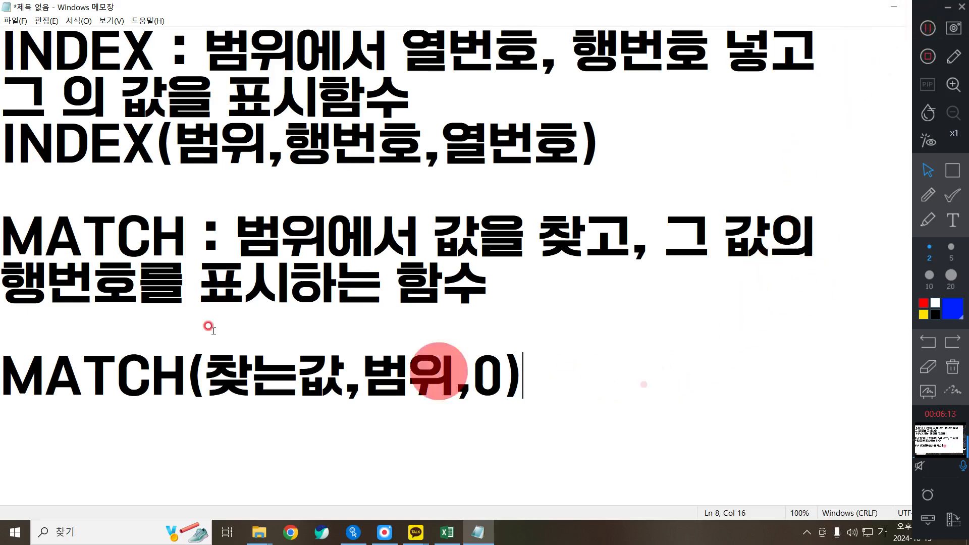
- Minimize Notepad, switch to Excel and erase "MATCH(" from the formula in E13, keeping only the equals sign
left_click(893, 8)
left_click(447, 532)
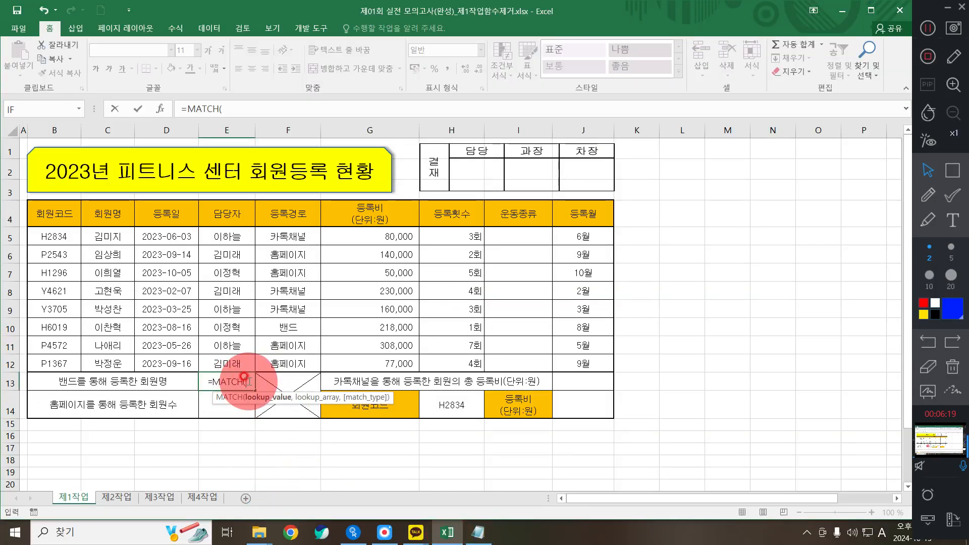
left_click(248, 380)
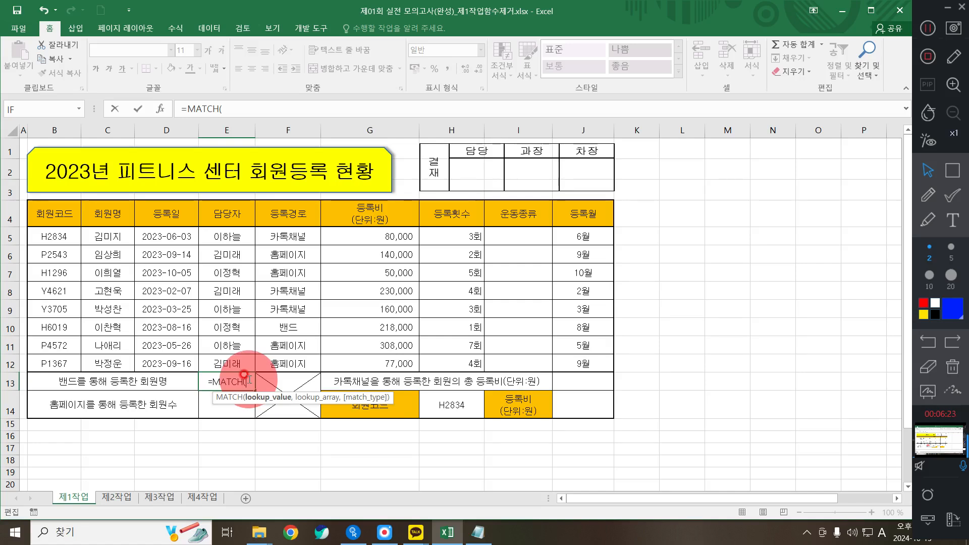
key("BackSpace")
key("BackSpace")
key("BackSpace")
key("BackSpace")
key("BackSpace")
key("BackSpace")
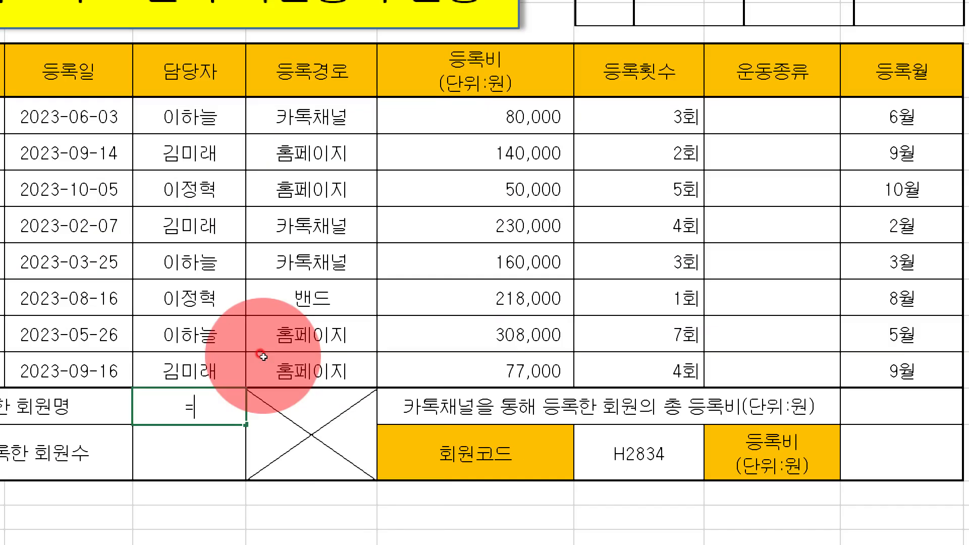
- Start the INDEX function in E13 with the member name range C5:C12 as its array, ready for the row number argument
type("IND")
key("Tab")
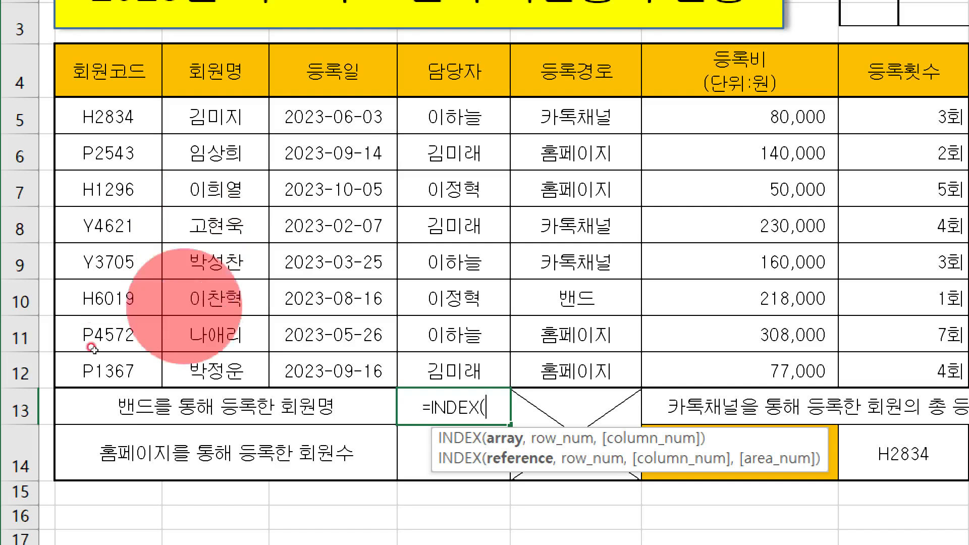
left_click_drag(194, 117, 217, 390)
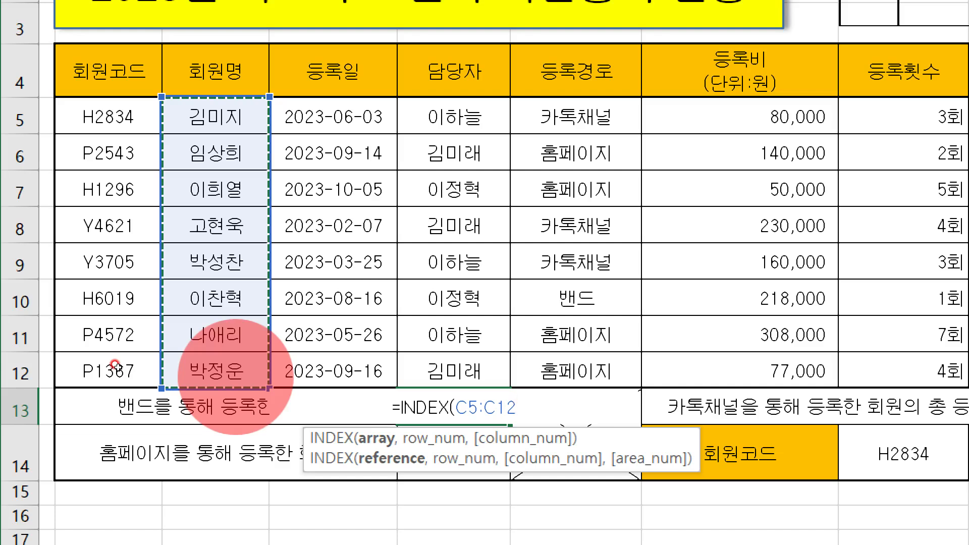
type(",")
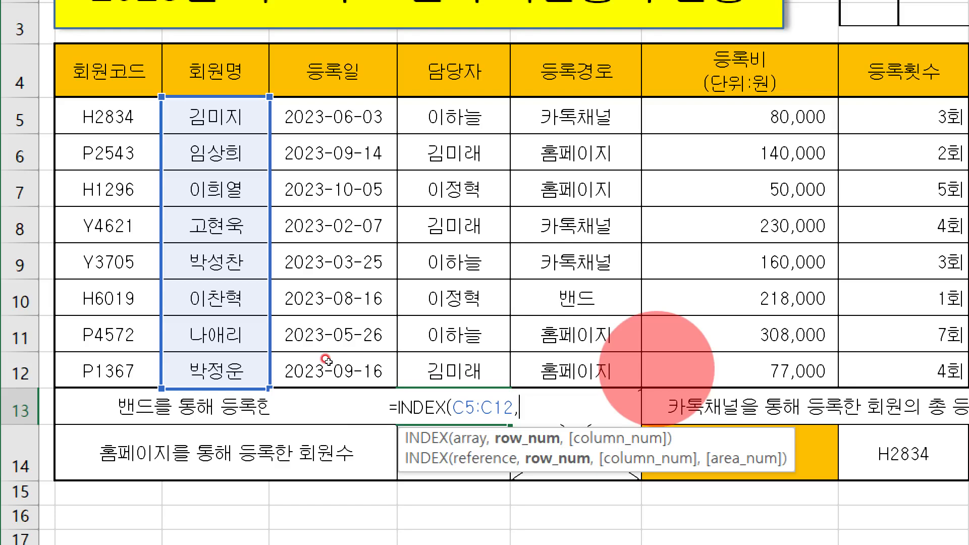
- Nest MATCH(F10,F5:F12,0) as the row number and finish the E13 formula as =INDEX(C5:C12,MATCH(F10,F5:F12,0))
type("MA")
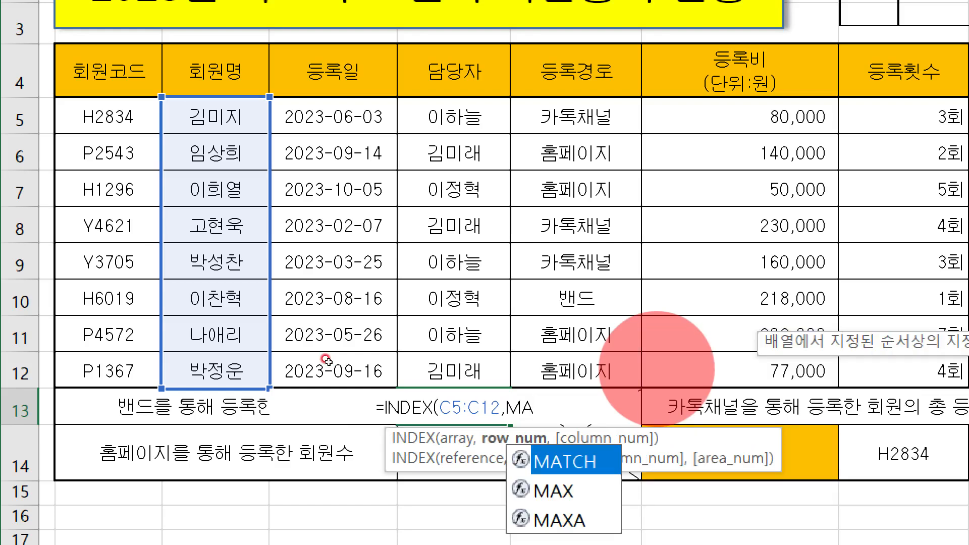
key("Tab")
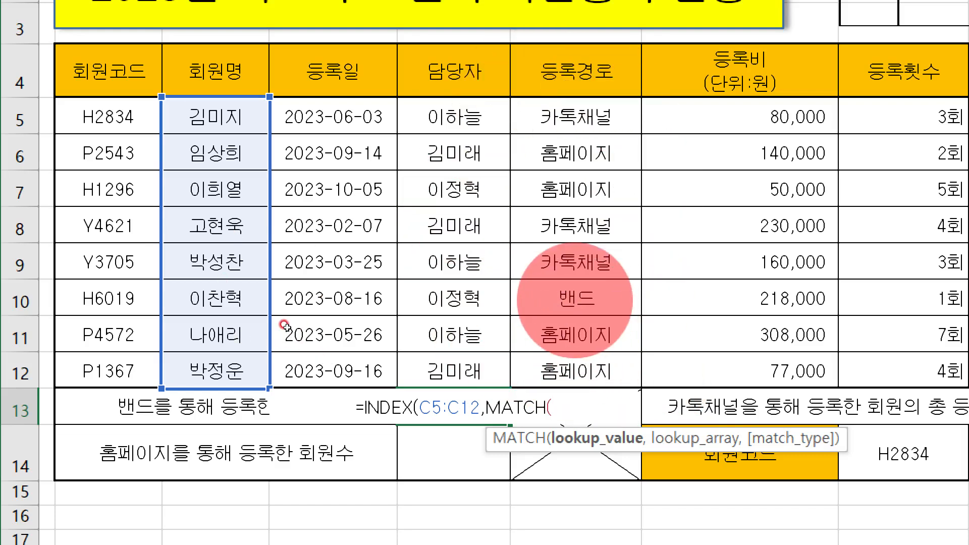
left_click(575, 299)
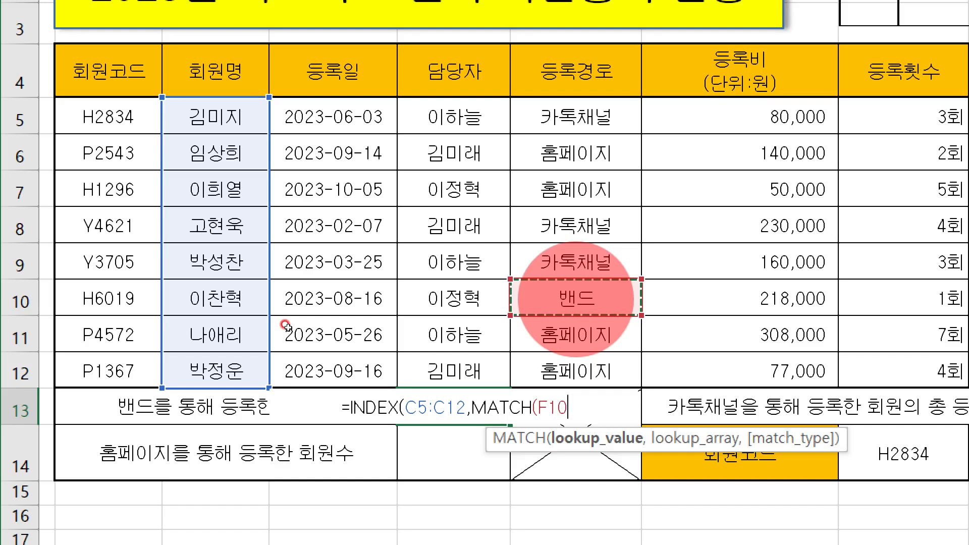
type(",")
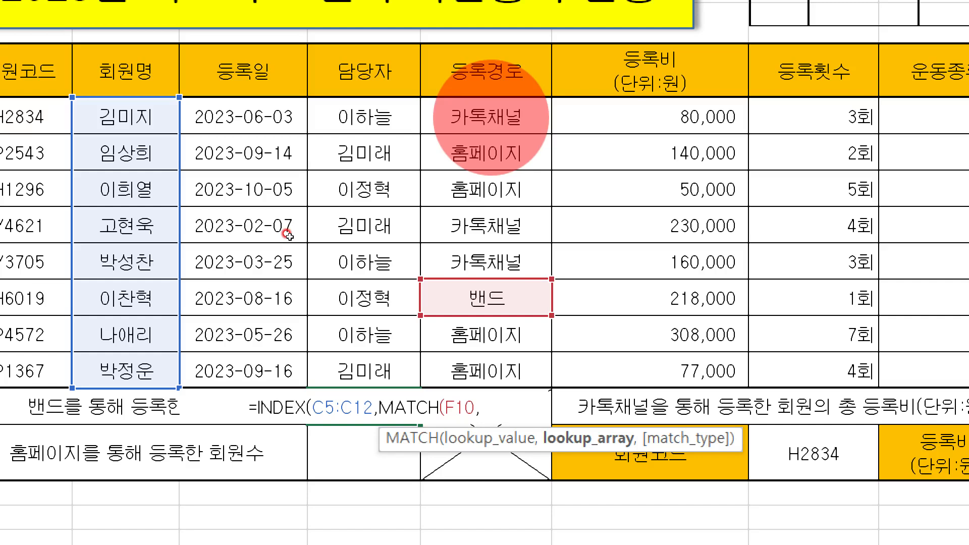
mouse_move(485, 117)
left_mouse_down()
mouse_move(464, 226)
mouse_move(471, 316)
mouse_move(510, 367)
left_mouse_up()
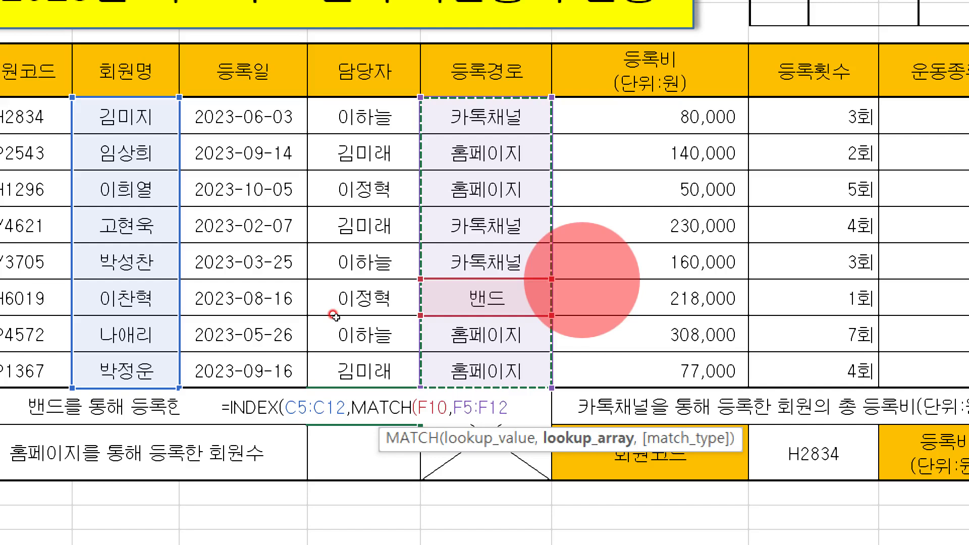
type(",")
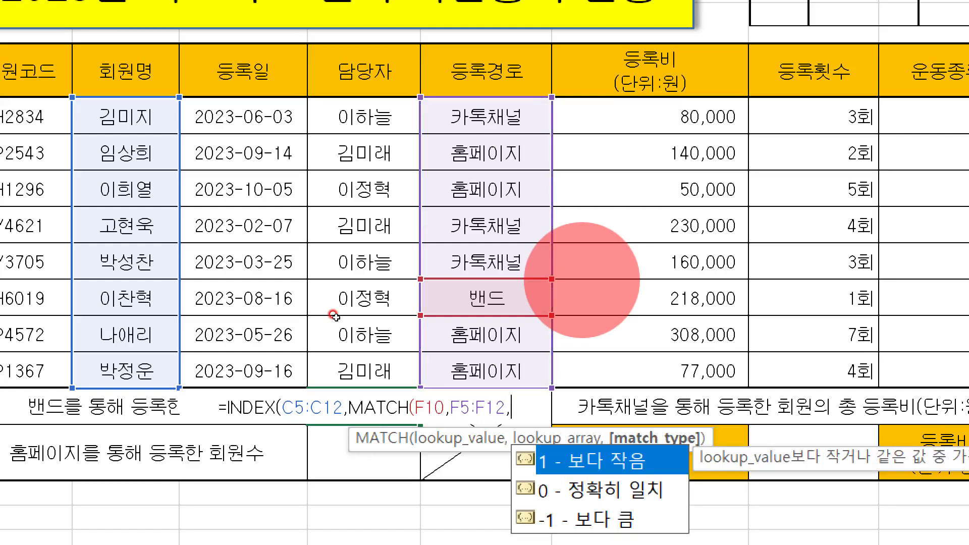
type("0")
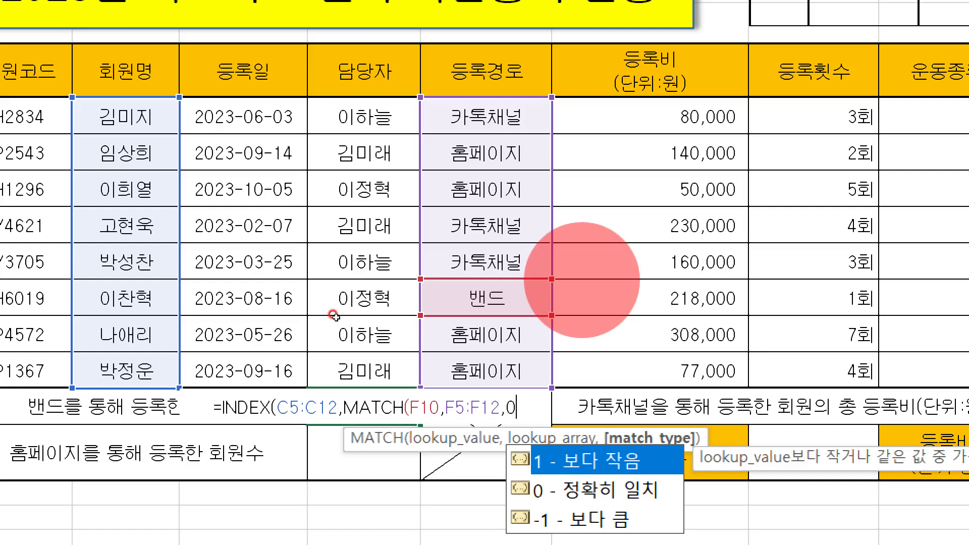
type(")")
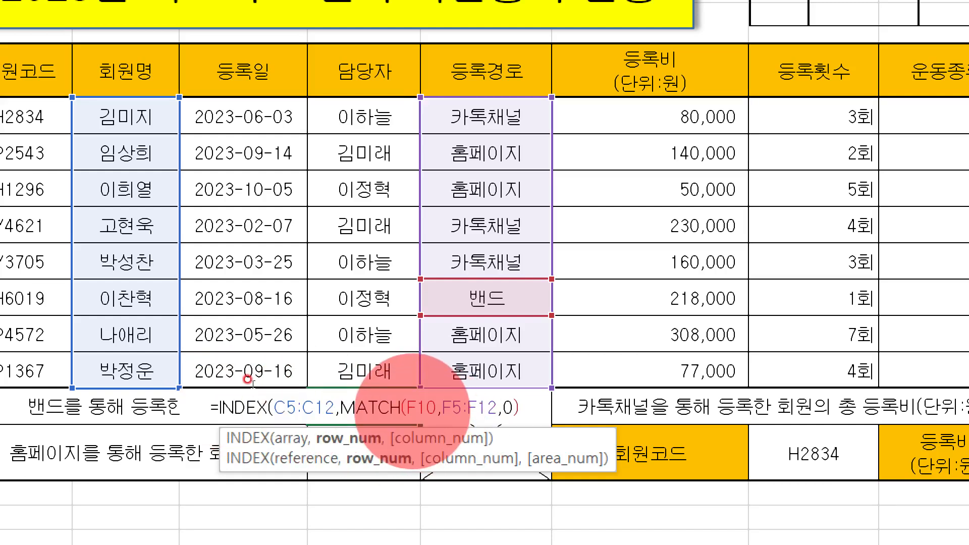
type(")")
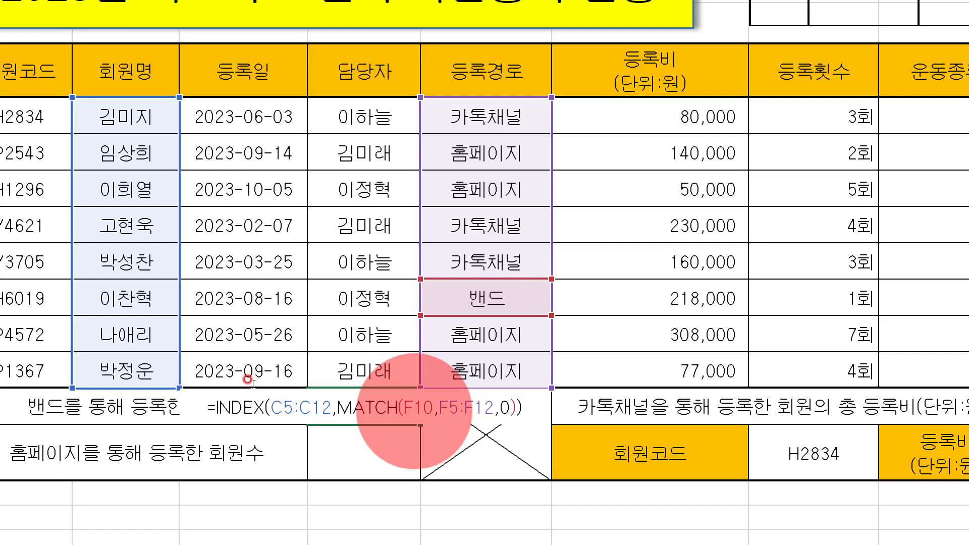
key("Return")
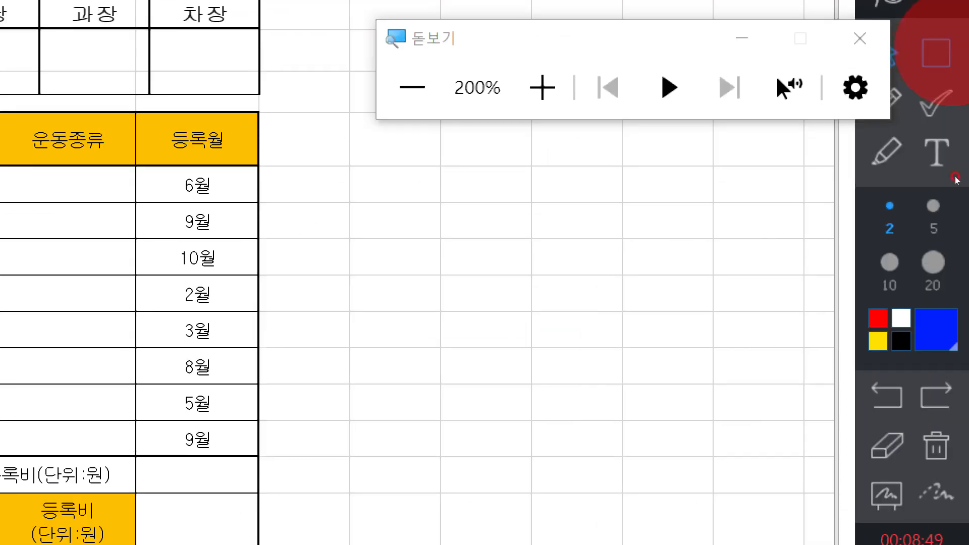
- Turn off the screen magnifier and begin the exercise type formula in I5 as =IF(LEFT(B5)
left_click(860, 45)
left_click(205, 304)
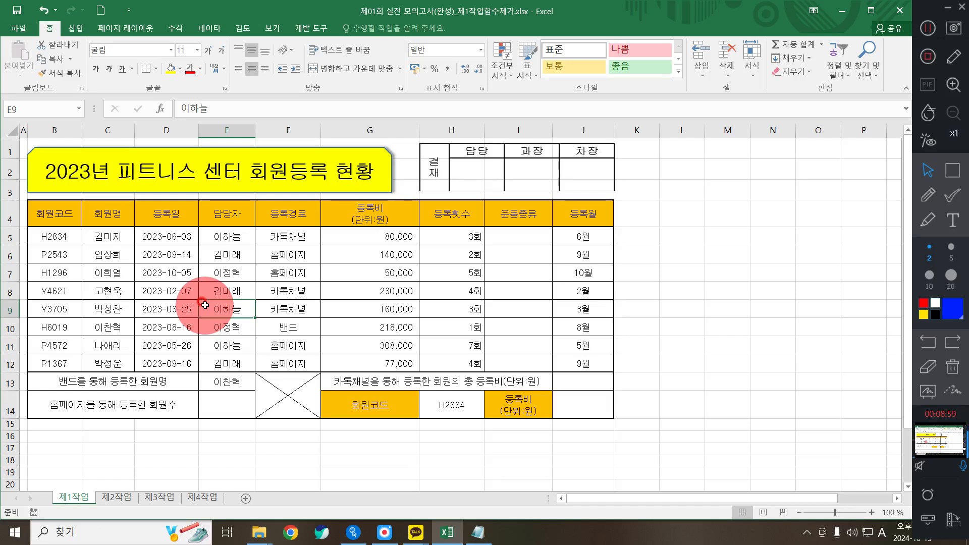
left_click(525, 239)
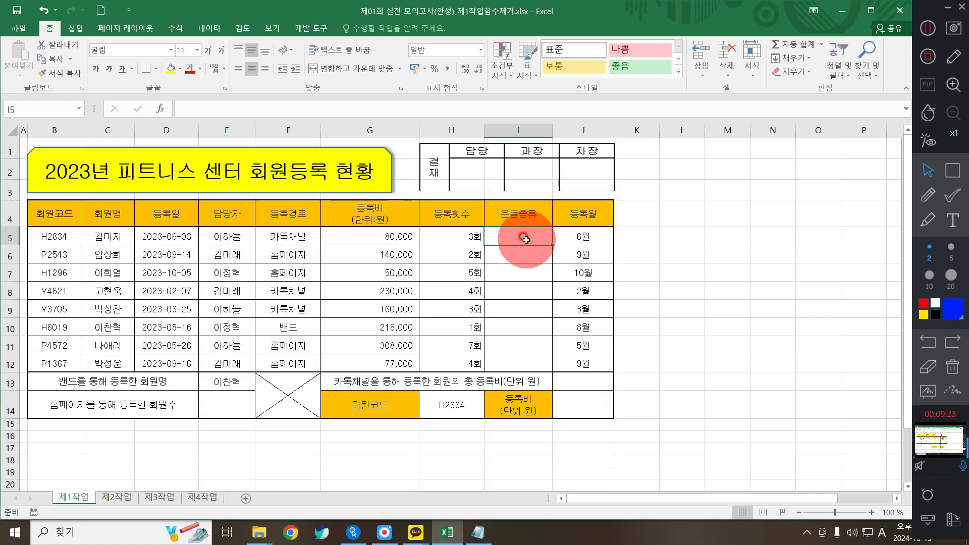
type("=")
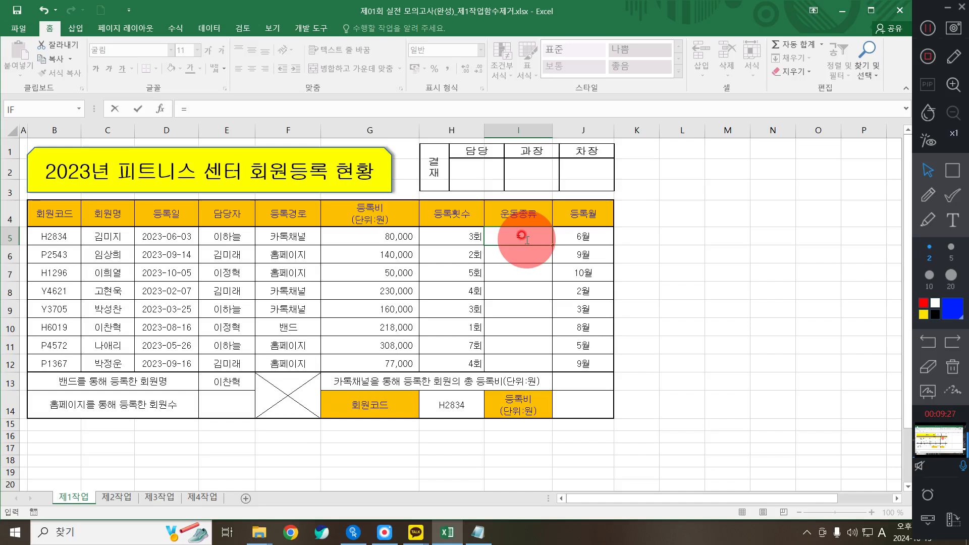
type("IF(")
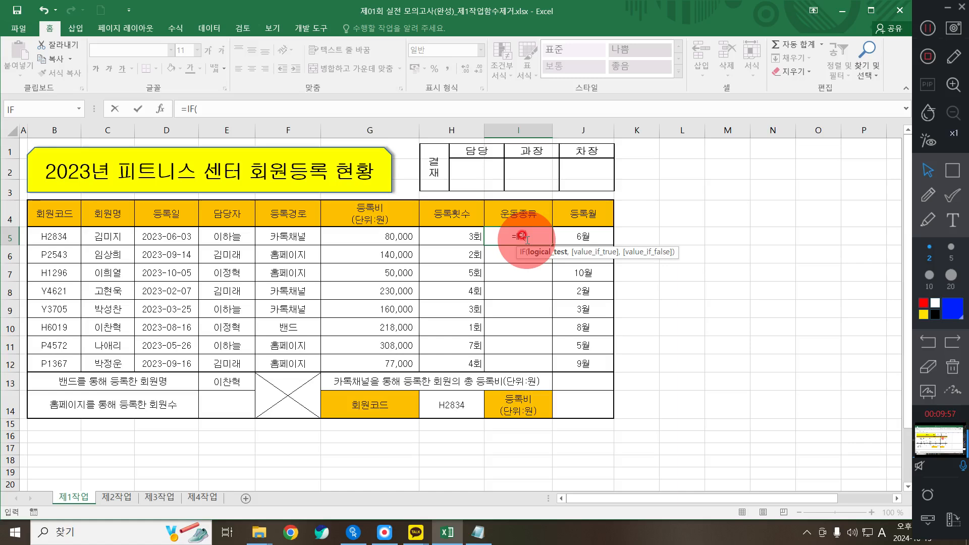
type("LEFT(")
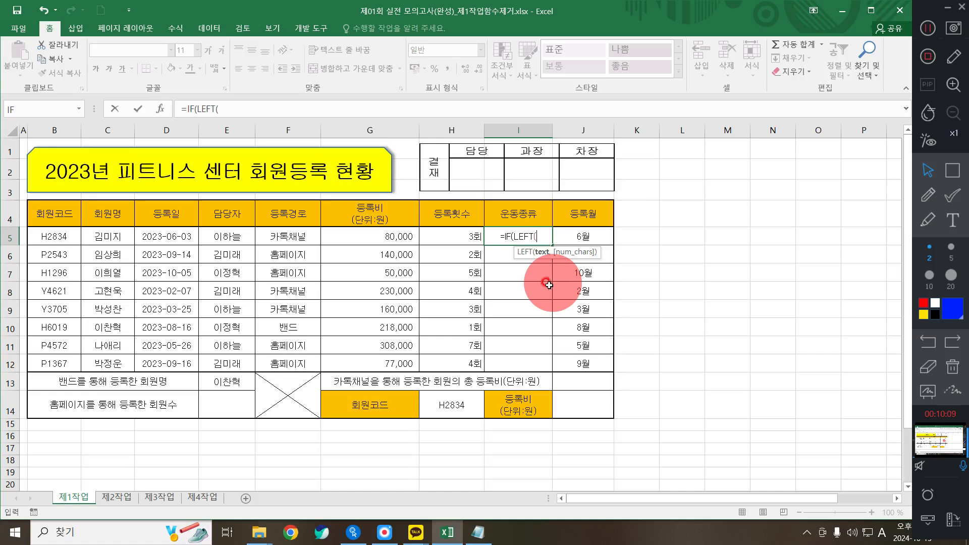
left_click_drag(54, 238, 73, 246)
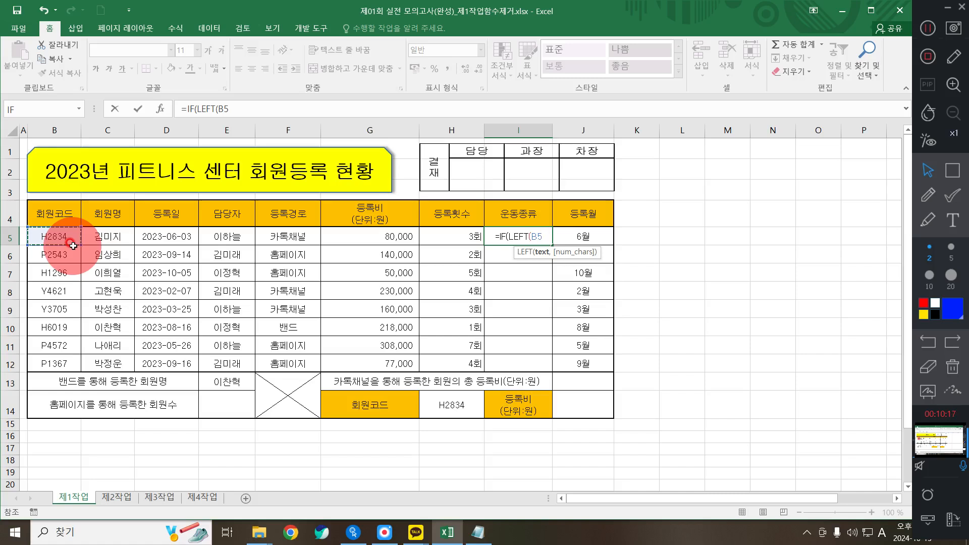
type(")")
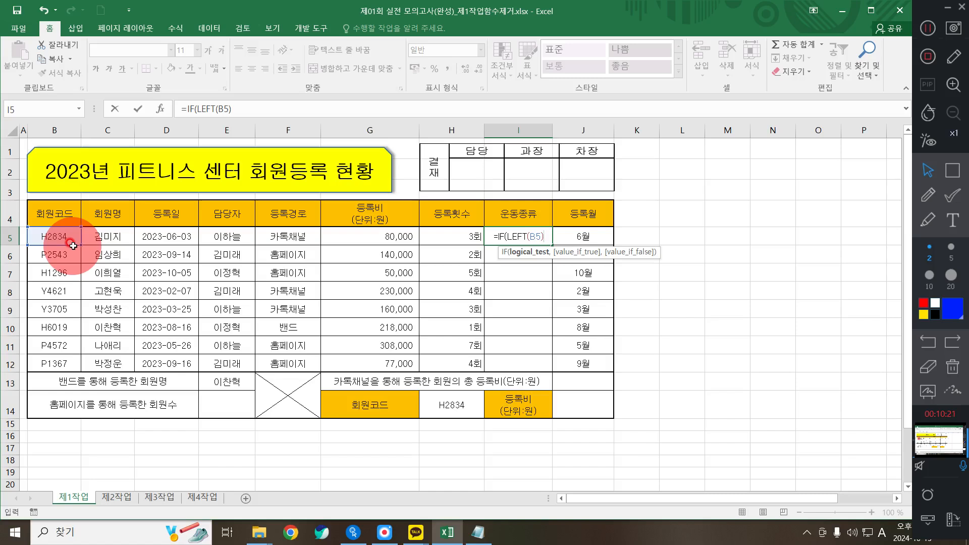
- Complete the logical test in I5 with ="H" and add "헬스" as the value if true
type("=")
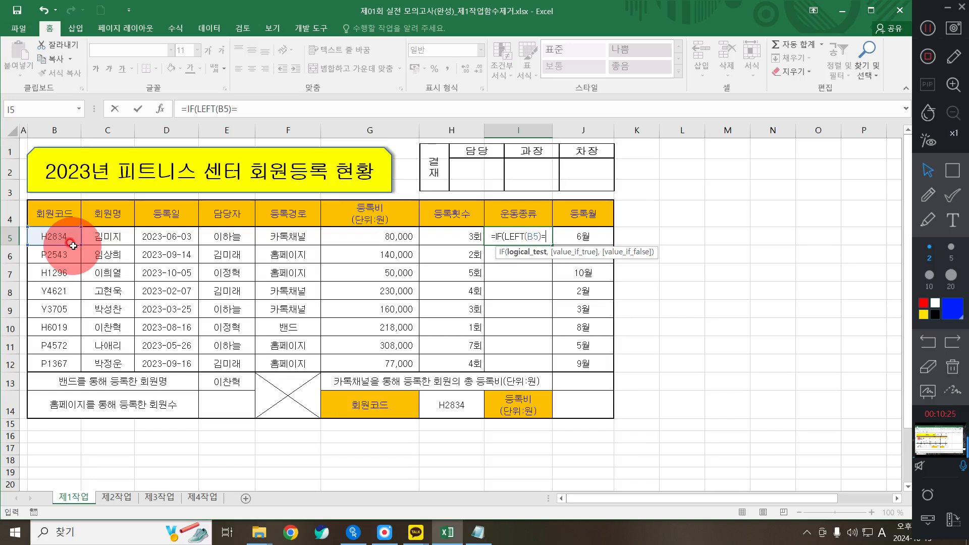
type("\"ㅗ")
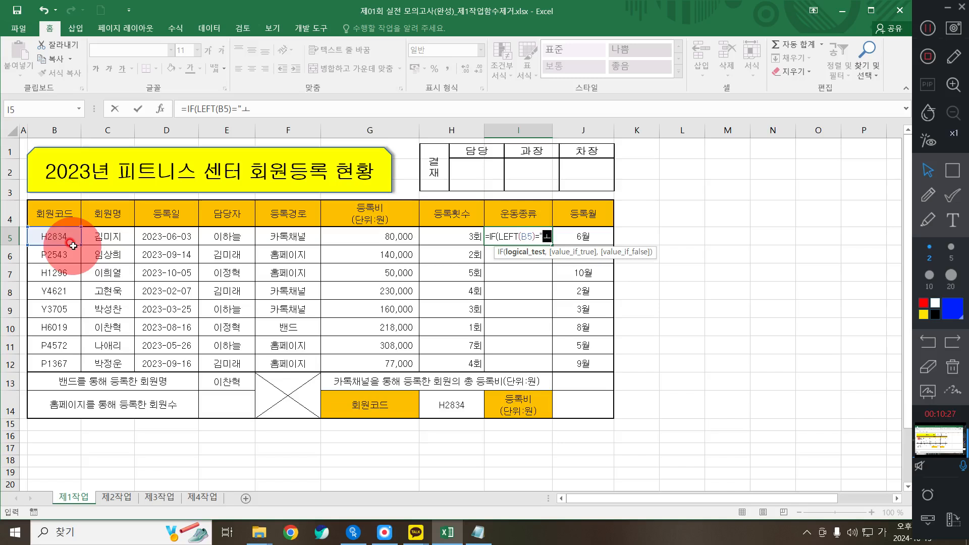
key("BackSpace")
key("Hangul")
type("H")
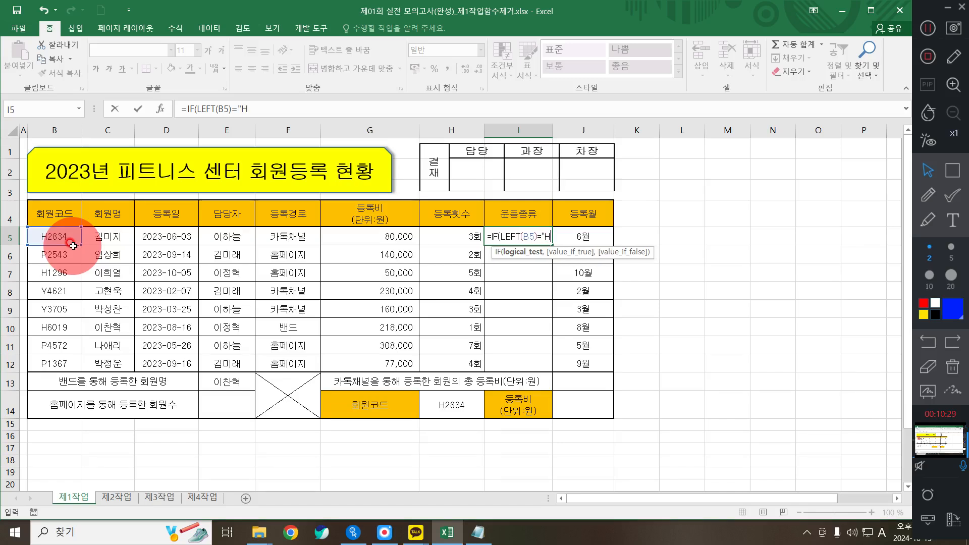
type("\"")
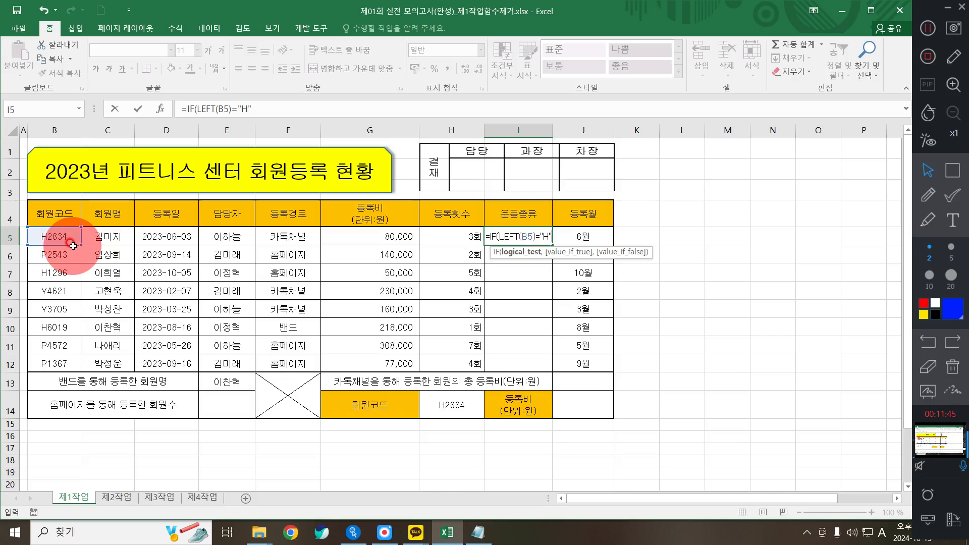
type(",")
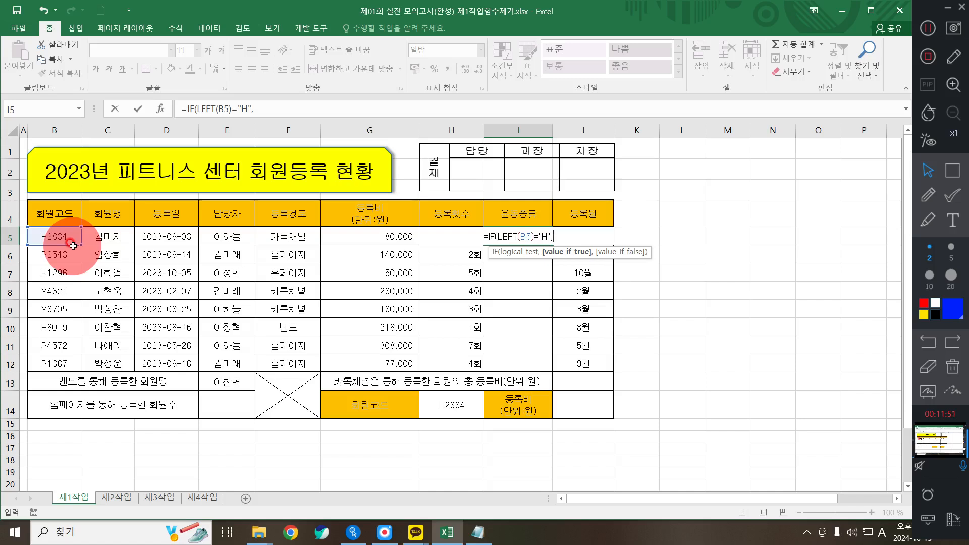
type("\"ㅎ")
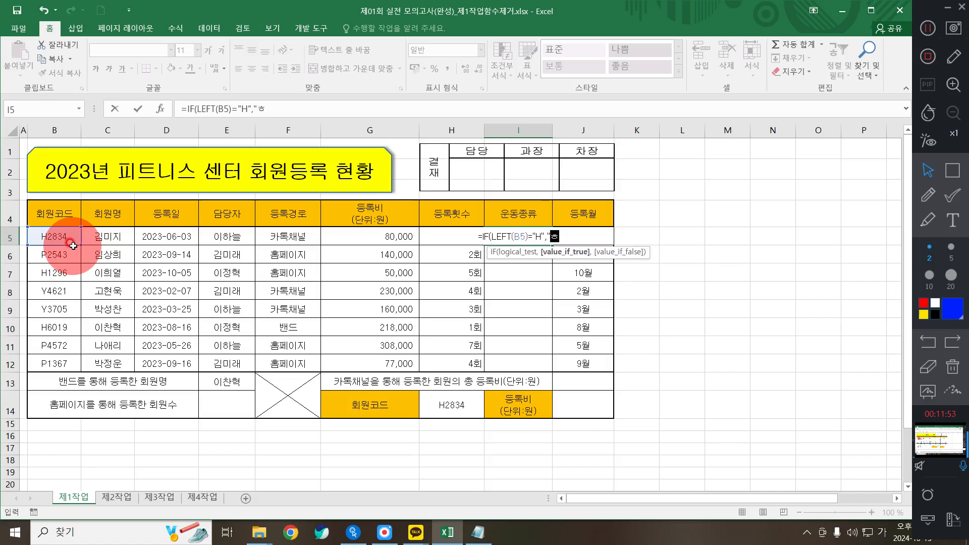
type("헬스\",")
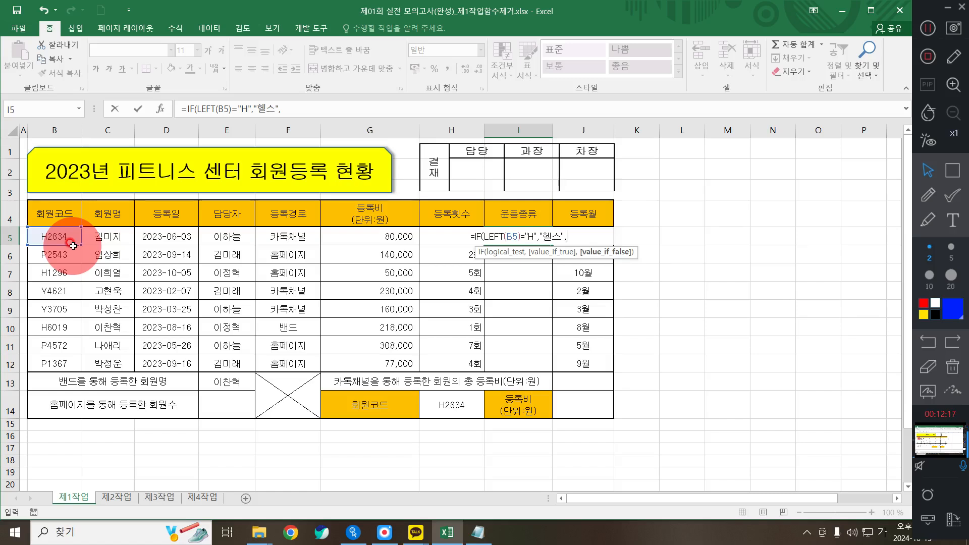
- Nest a second IF as the value if false in the I5 formula, starting its logical test with LEFT(B5)
key("Hangul")
type("IF(")
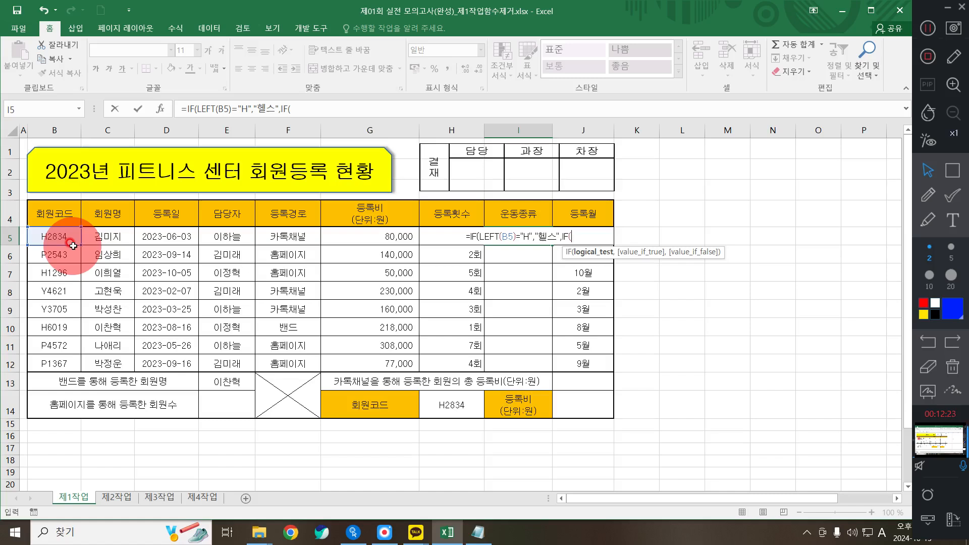
type("LE")
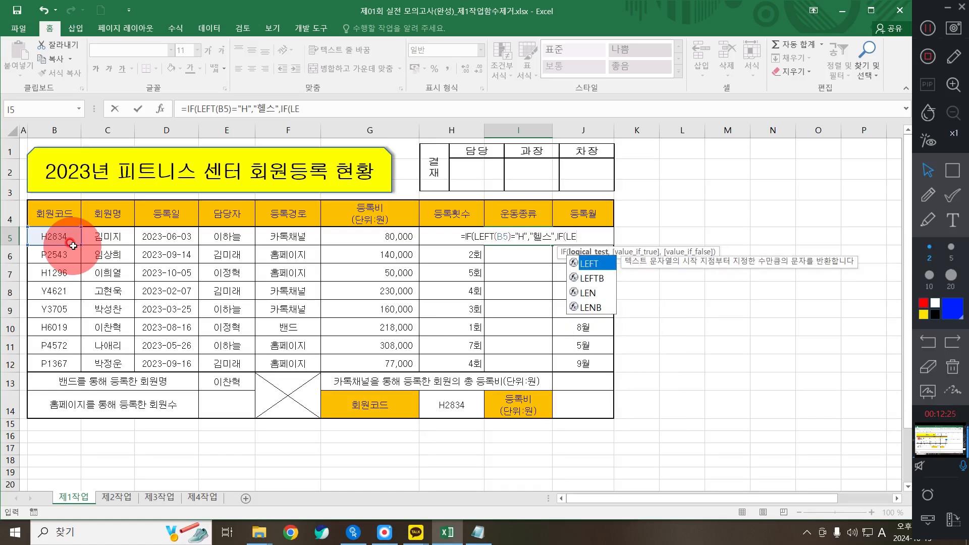
key("Tab")
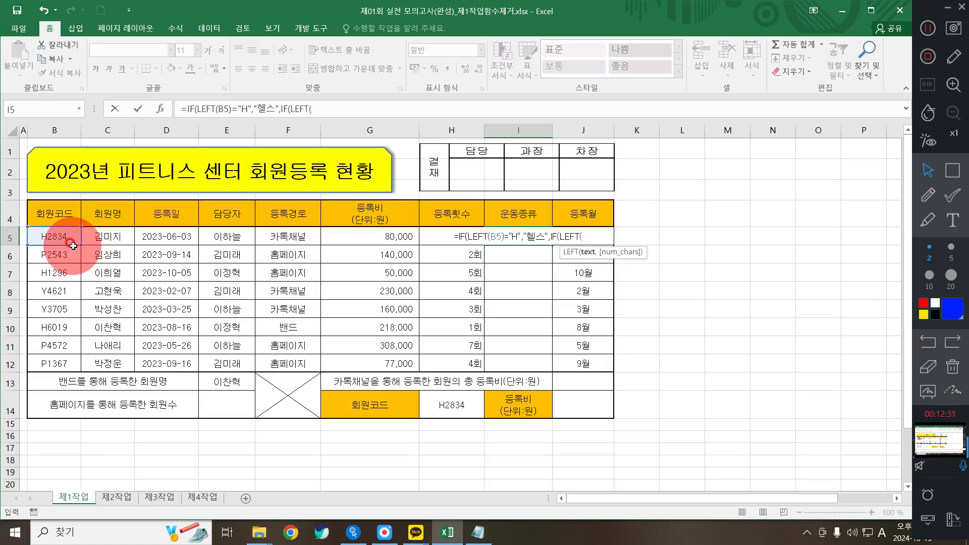
left_click(61, 239)
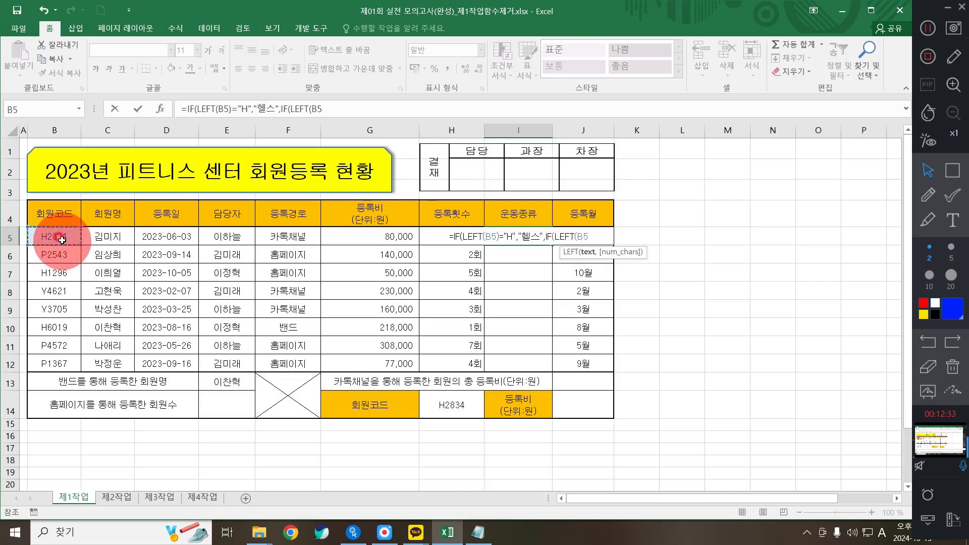
type(")")
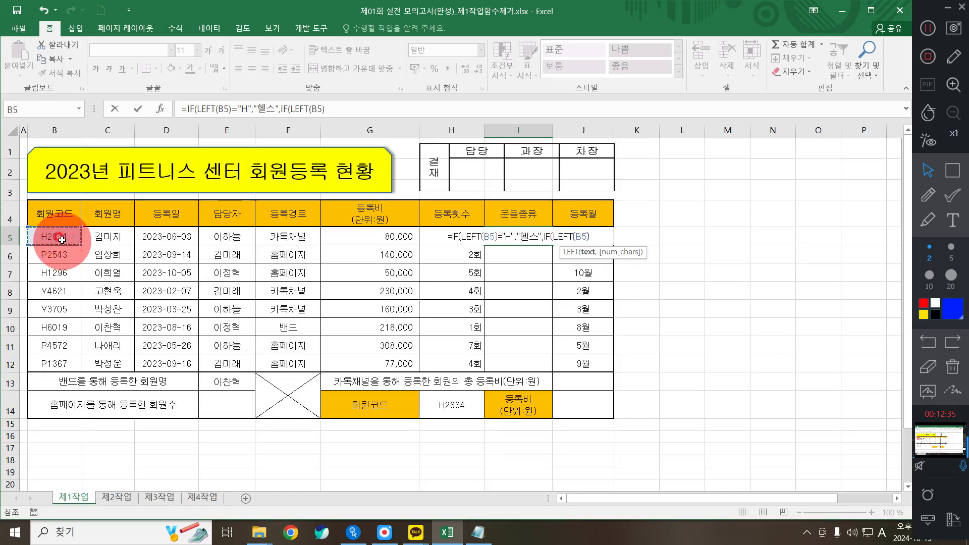
- Complete the nested IF's logical test with ="P" and add "PT" as its value if true
type("=\"")
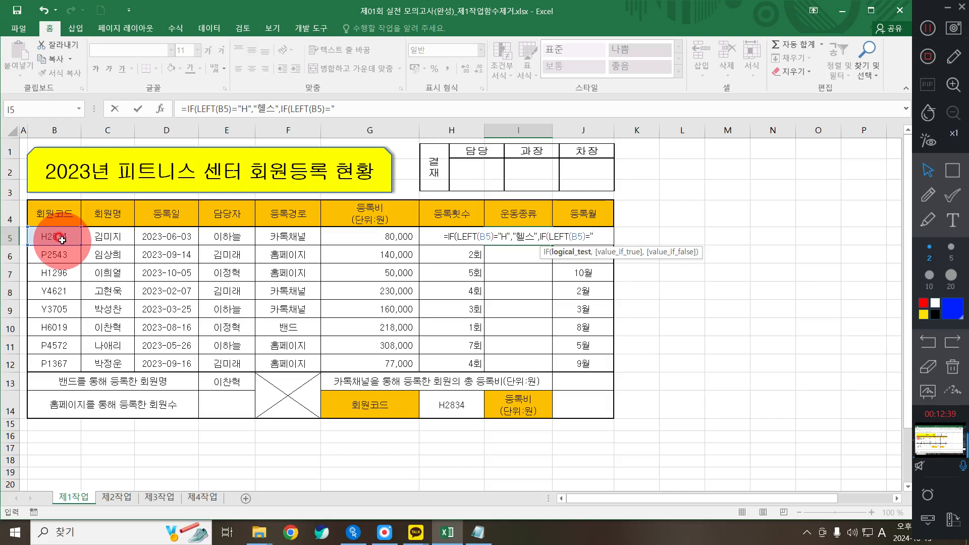
key("super+plus")
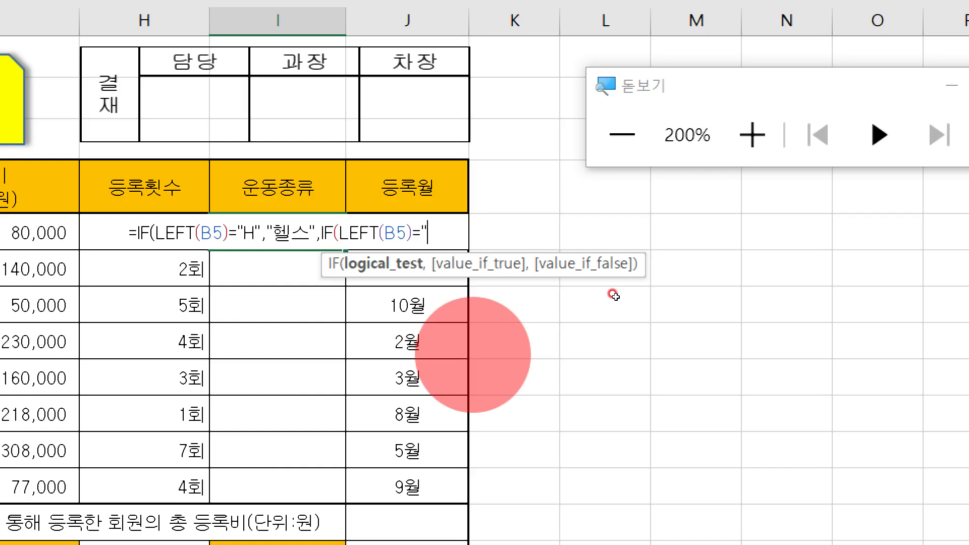
type("P")
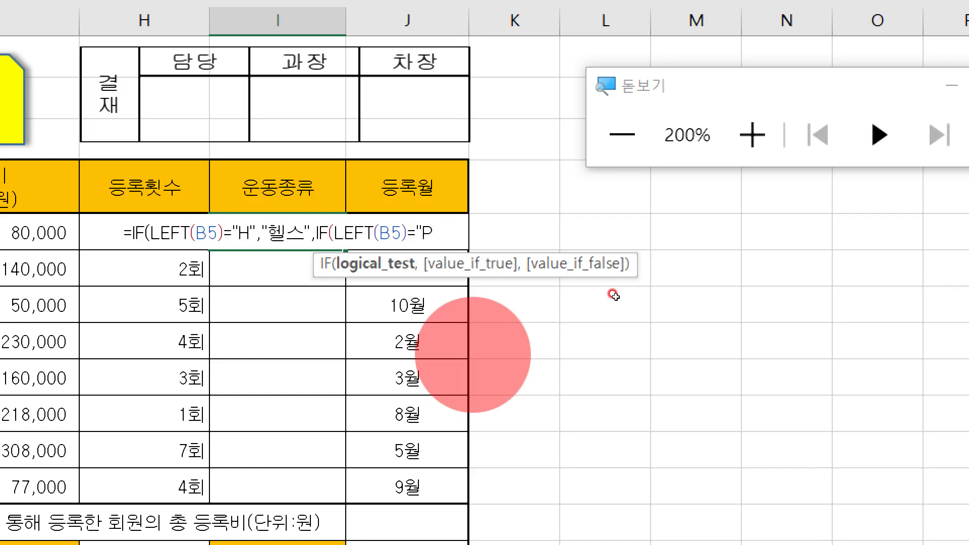
type("\",")
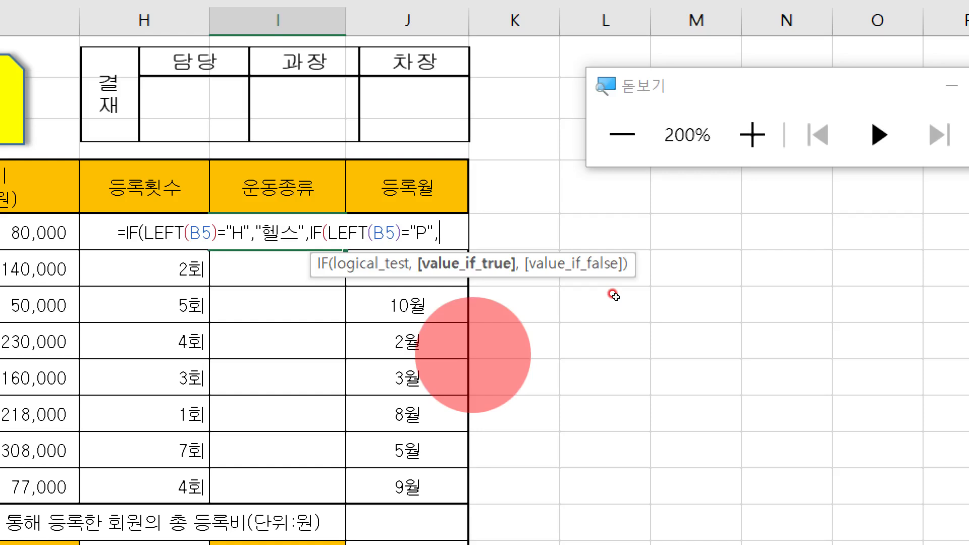
type("\"")
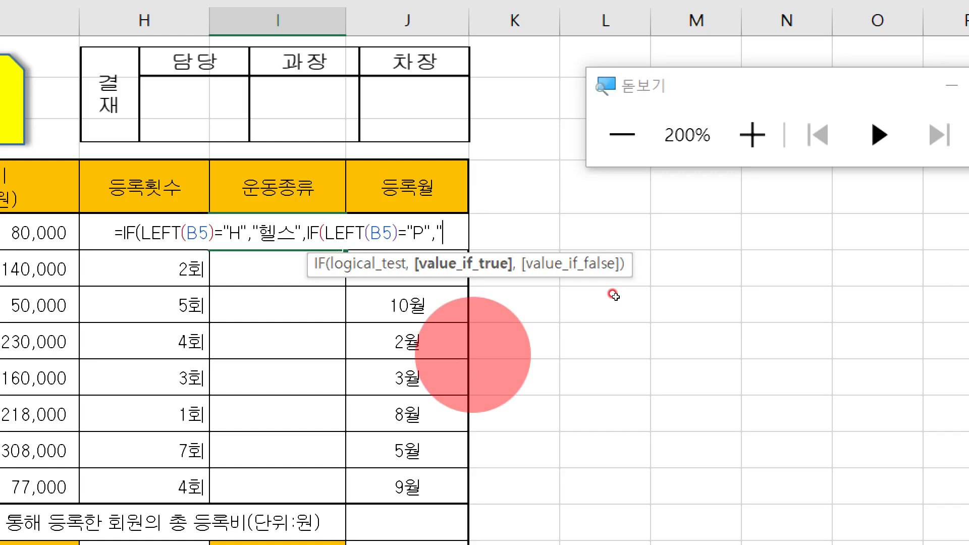
type("PT\"")
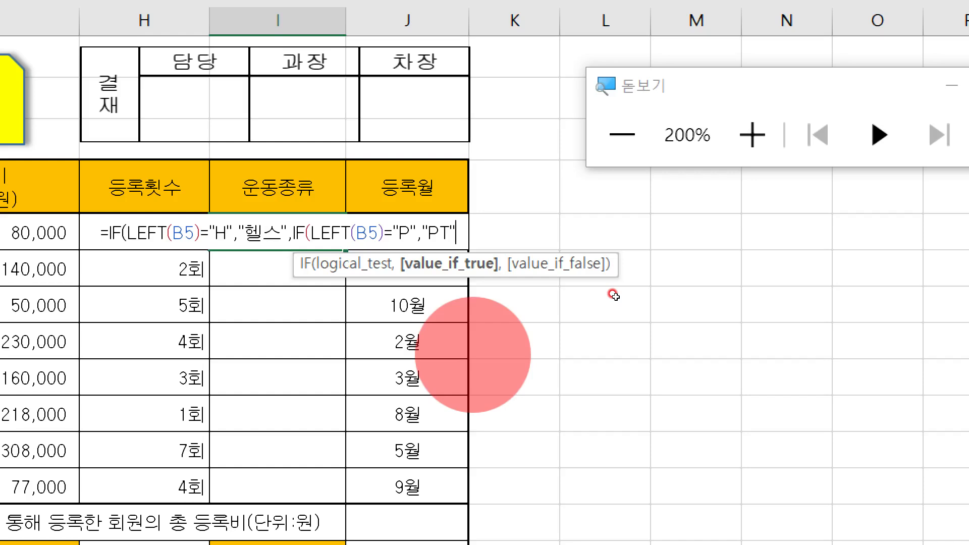
- Add "스피닝" as the value if false and finish the I5 formula as =IF(LEFT(B5)="H","헬스",IF(LEFT(B5)="P","PT","스피닝"))
type(",\"")
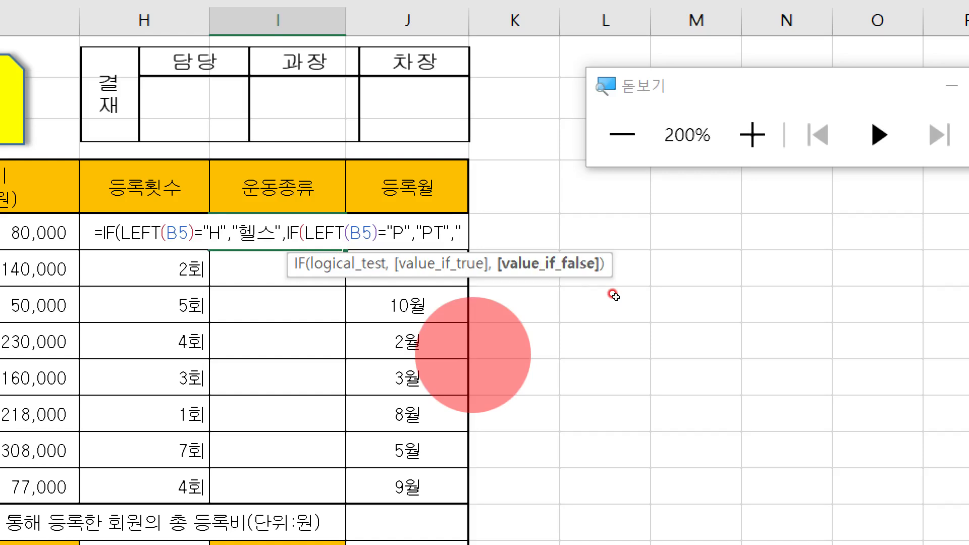
type("T")
key("BackSpace")
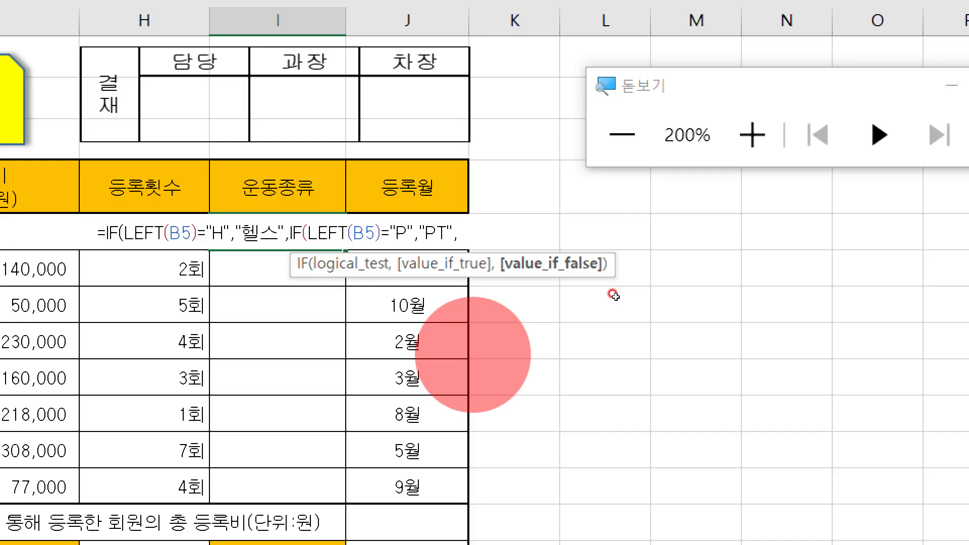
type("숭")
type("피닝\"")
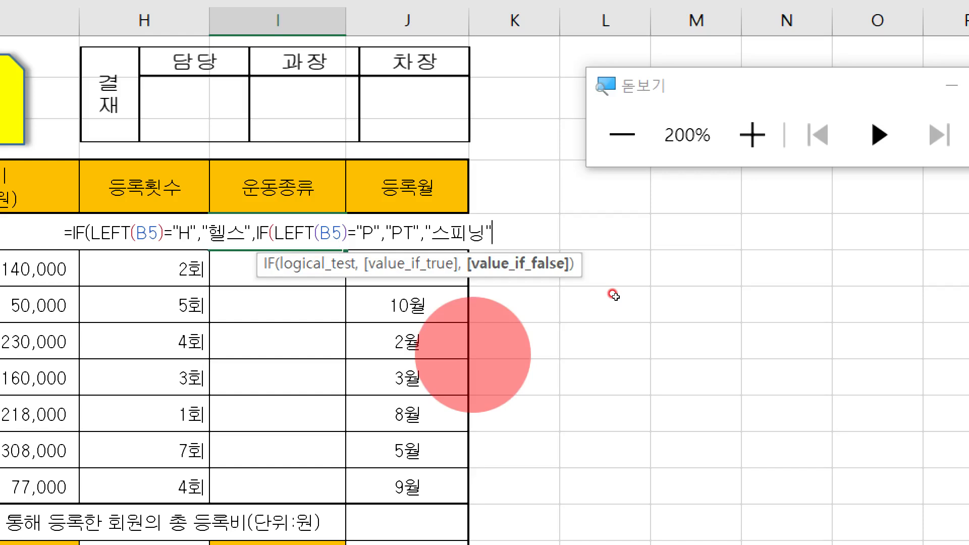
type(")")
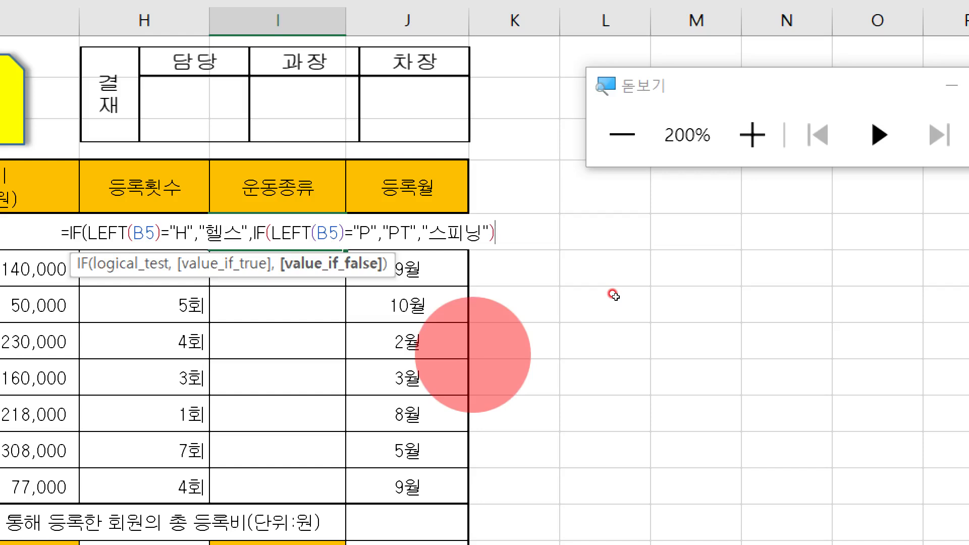
type(")")
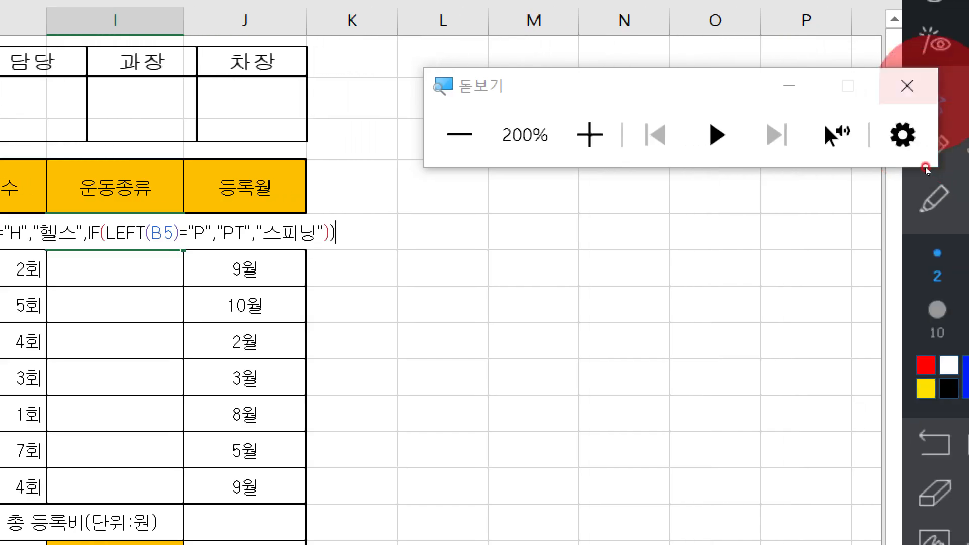
left_click(924, 166)
key("Return")
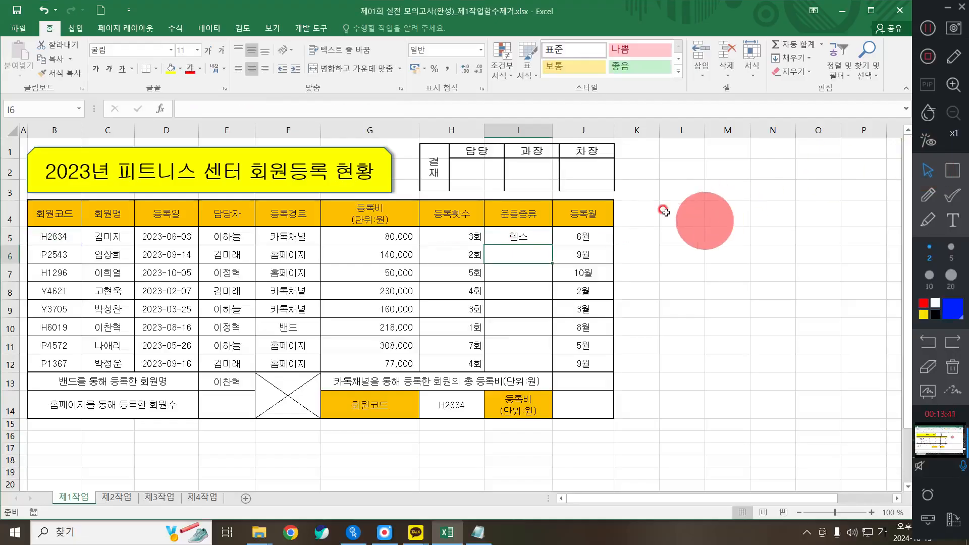
- Fill the exercise type formula from I5 down through I12
left_click(522, 237)
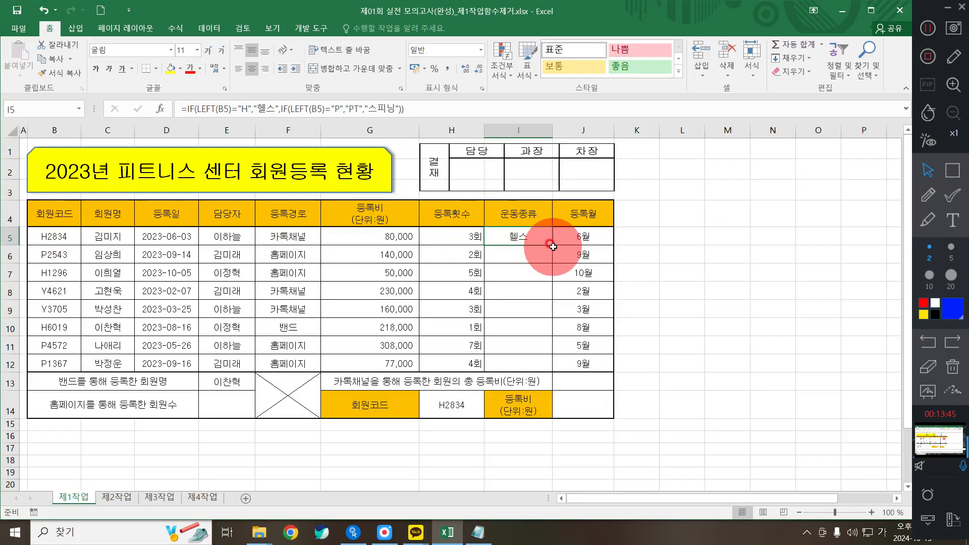
left_click_drag(550, 245, 555, 367)
left_click(733, 331)
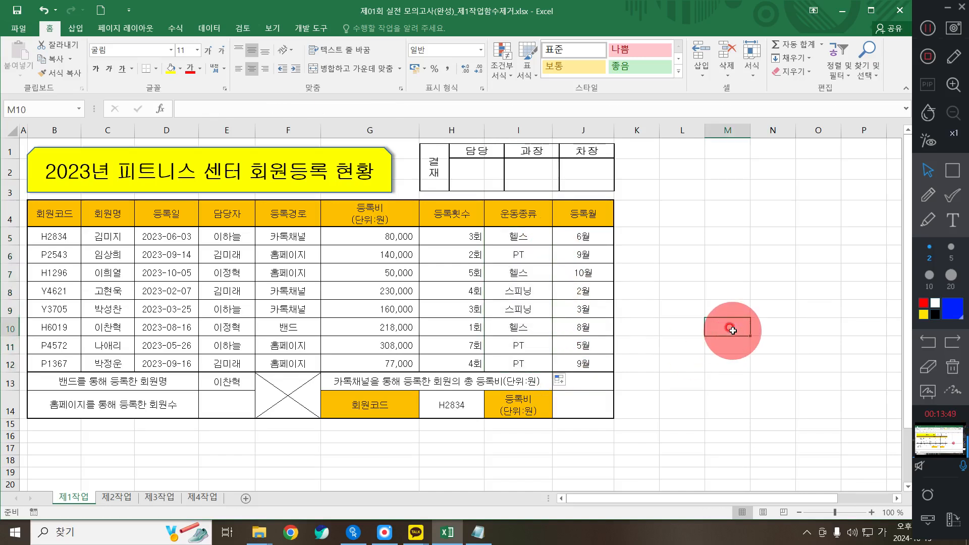